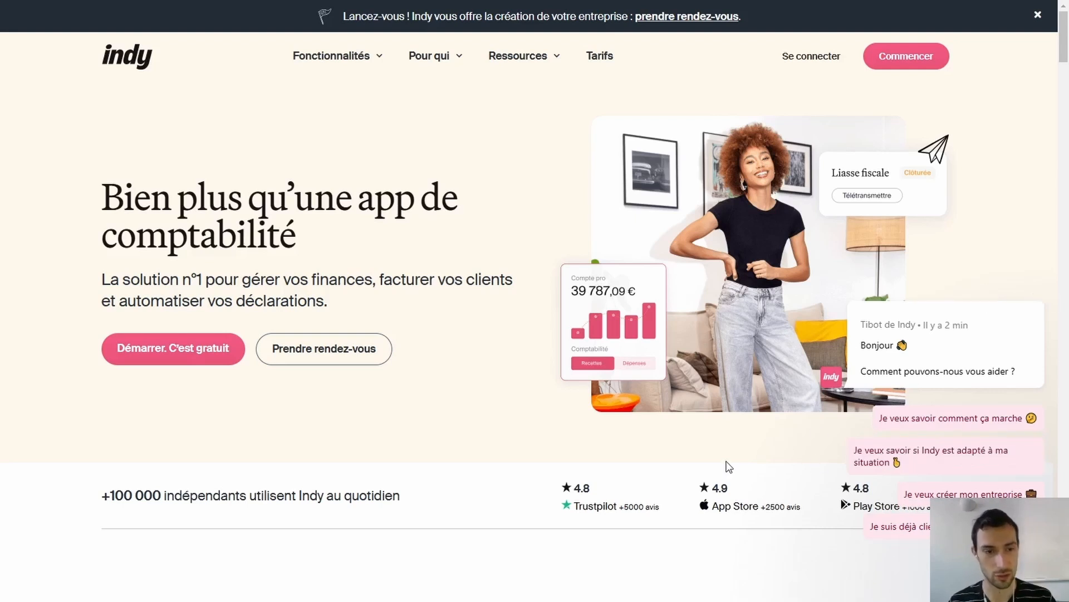
# Examine the Indy home page's free features and the Indy Premium declaration features.
pyautogui.scroll(-5, 729, 467)
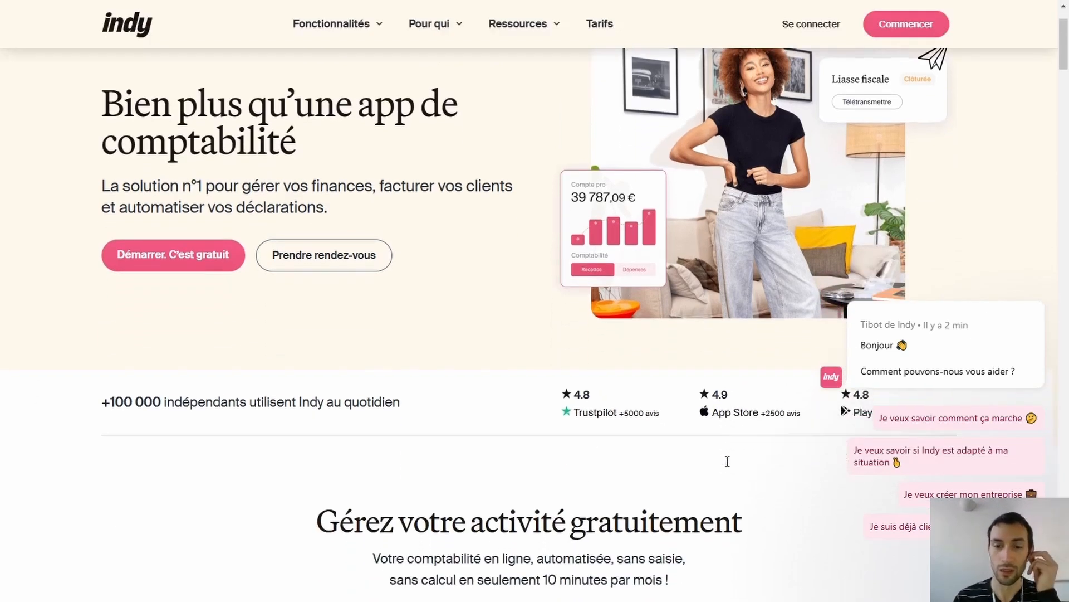
pyautogui.scroll(1, 728, 461)
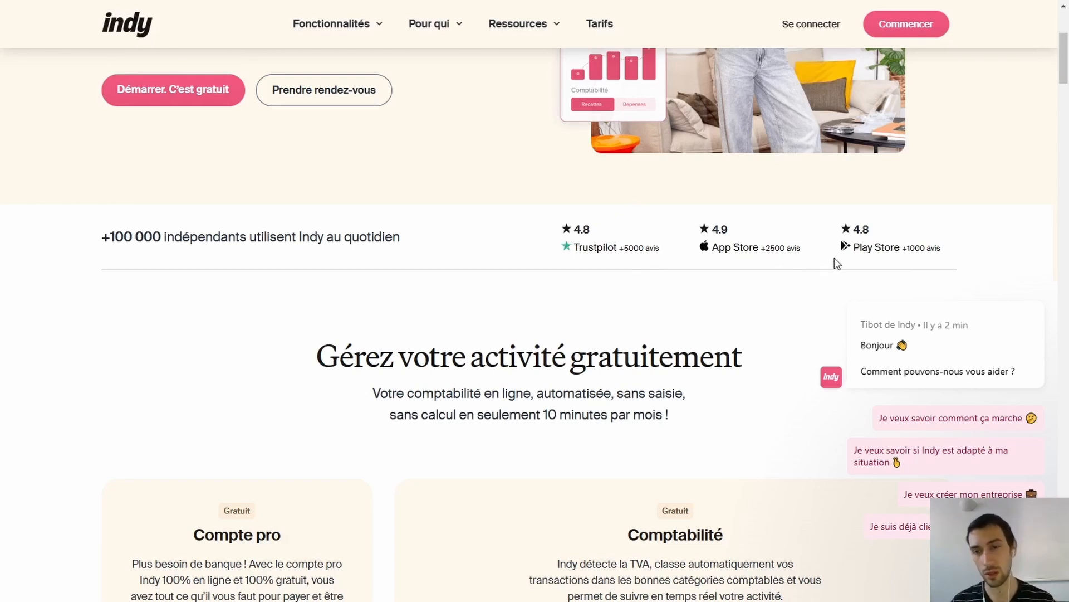
pyautogui.scroll(5, 601, 385)
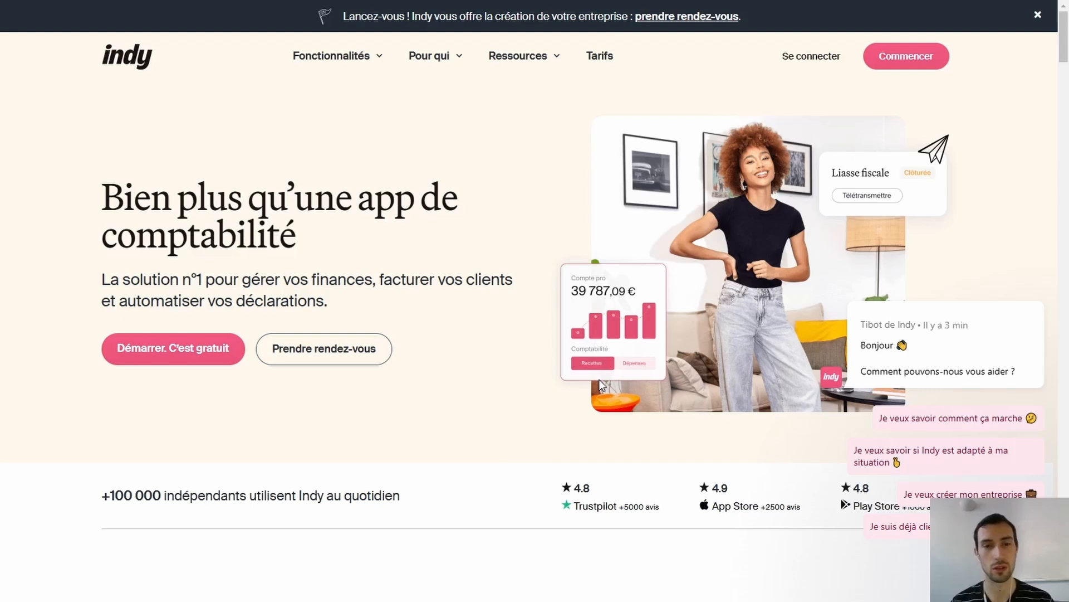
pyautogui.scroll(-4, 601, 385)
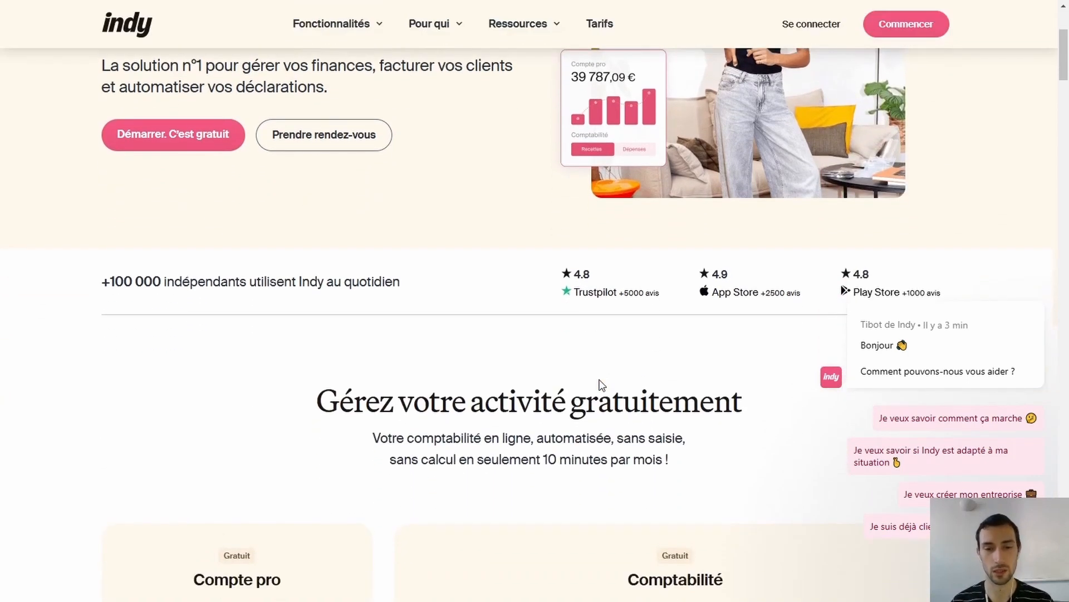
pyautogui.scroll(-4, 601, 384)
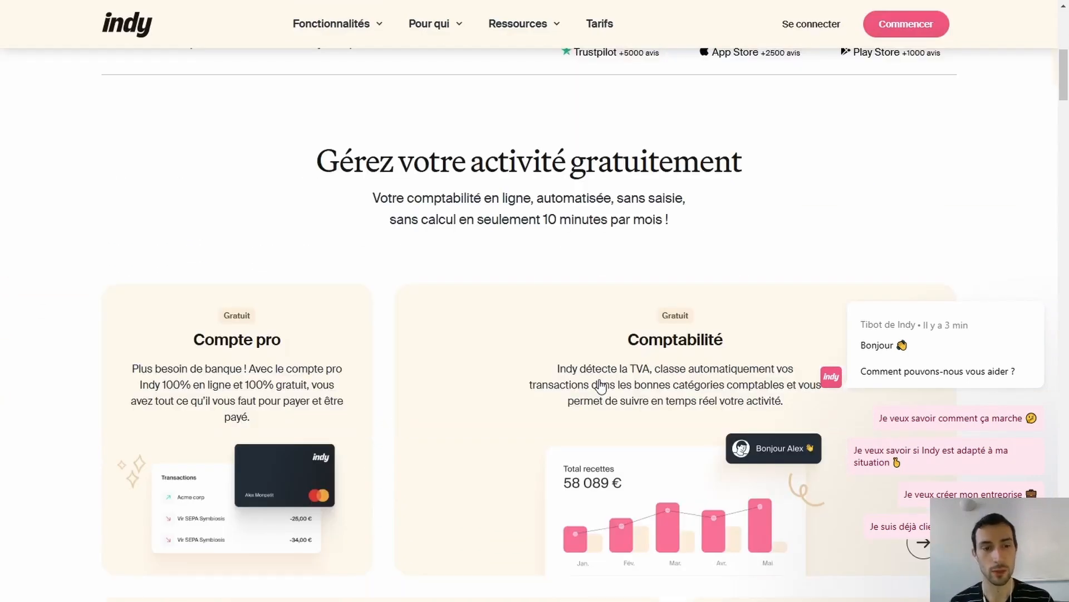
pyautogui.scroll(-4, 600, 384)
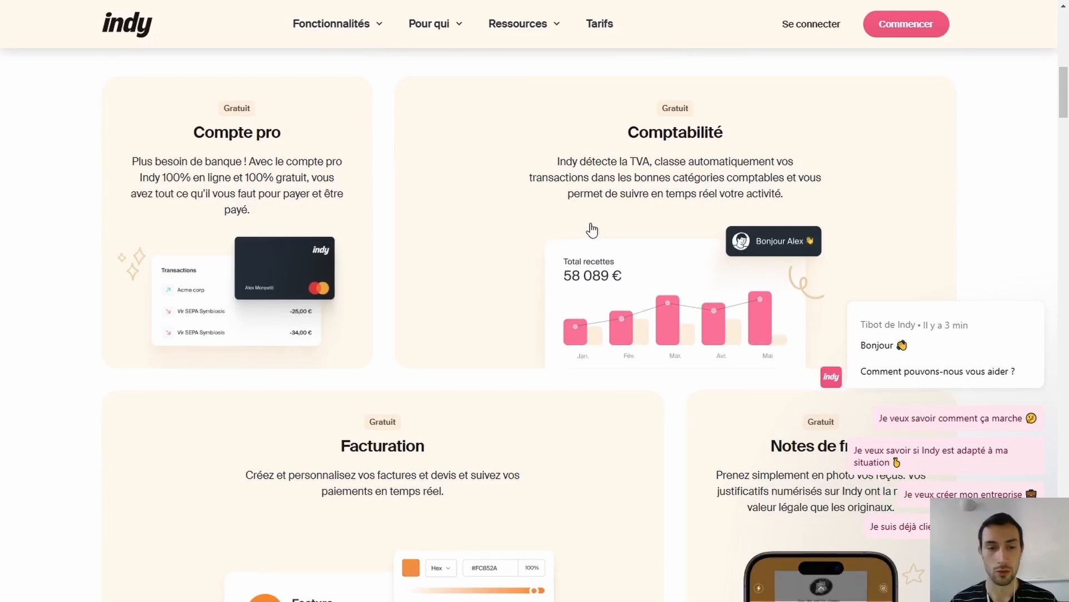
pyautogui.scroll(-5, 592, 230)
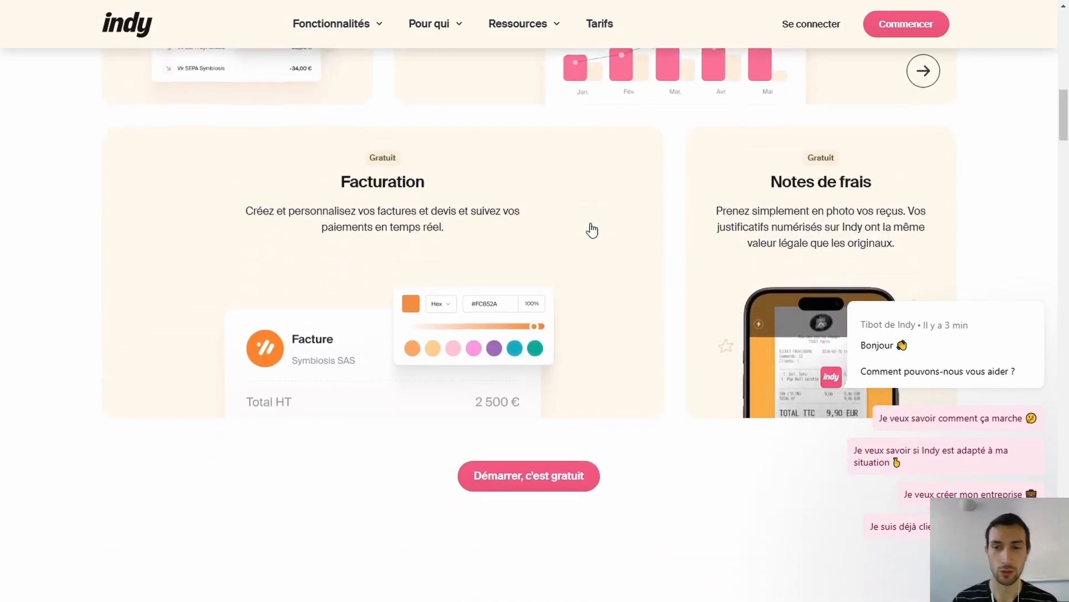
pyautogui.scroll(-4, 593, 230)
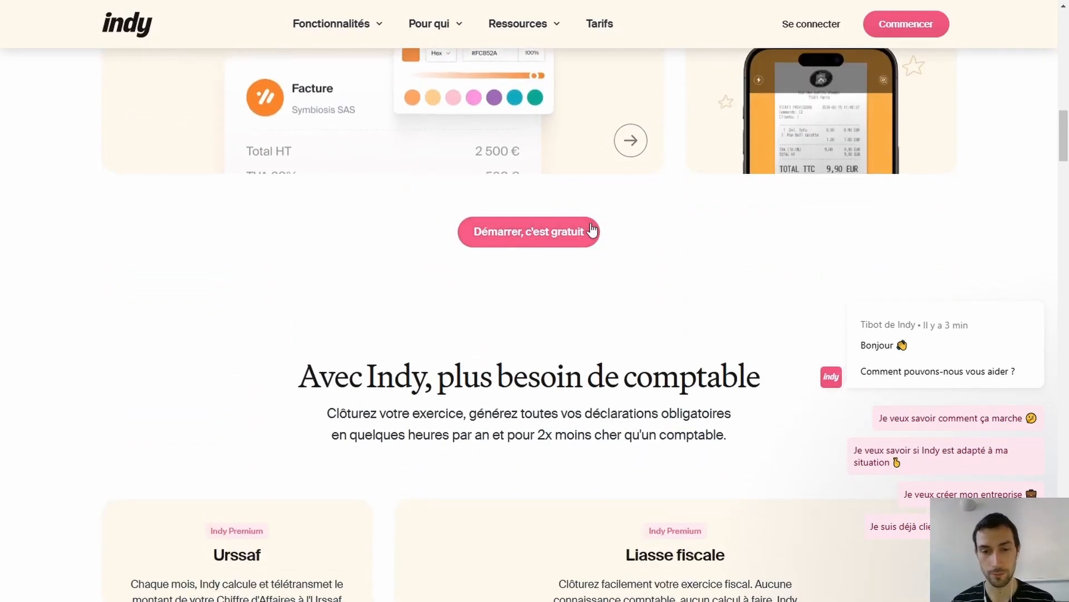
pyautogui.scroll(-6, 592, 230)
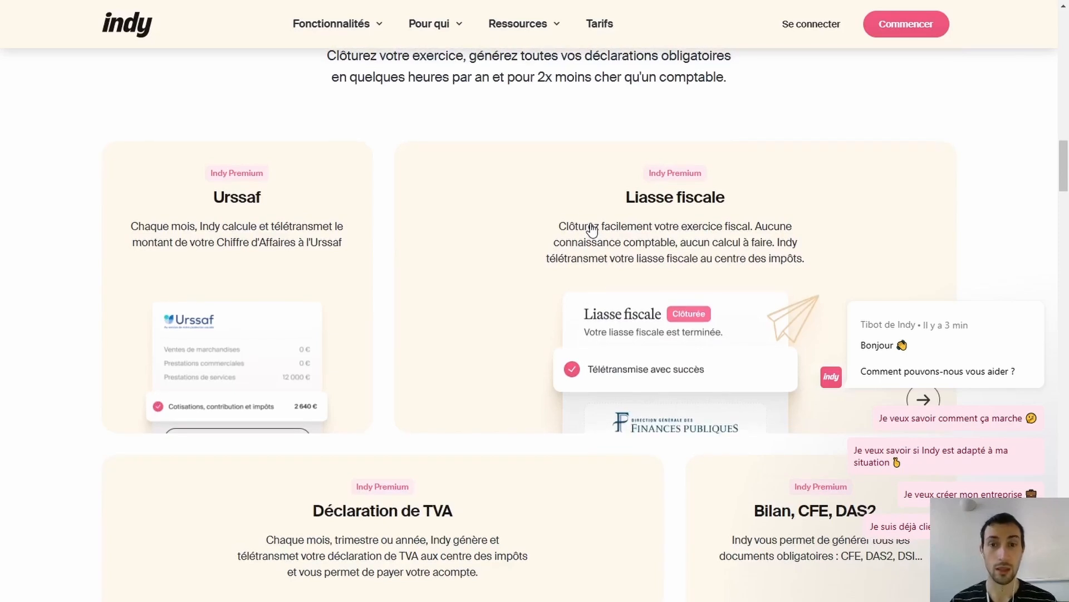
pyautogui.scroll(-1, 592, 230)
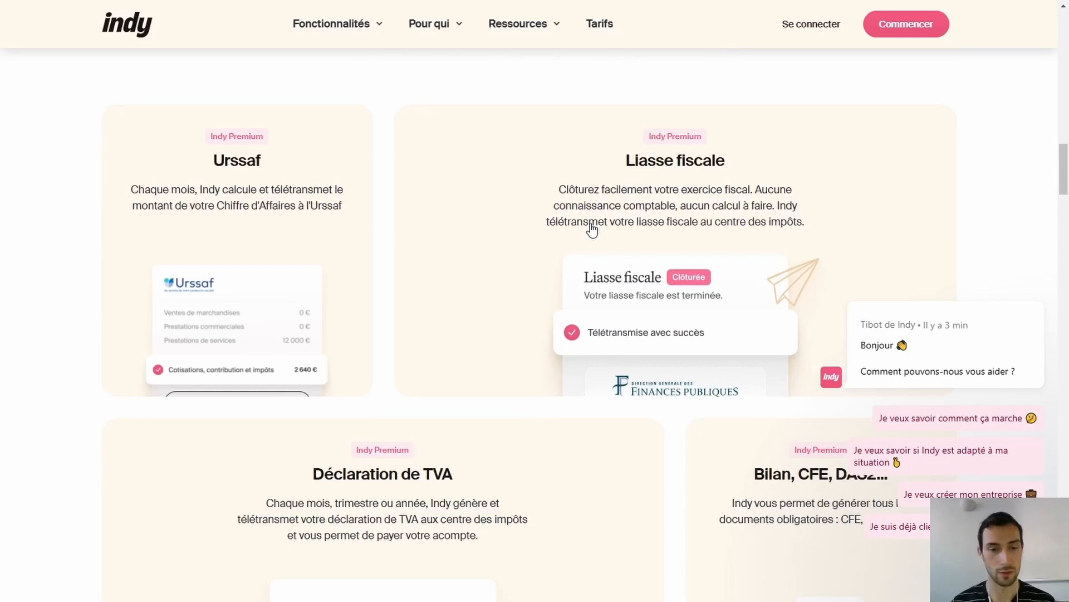
pyautogui.scroll(-5, 592, 230)
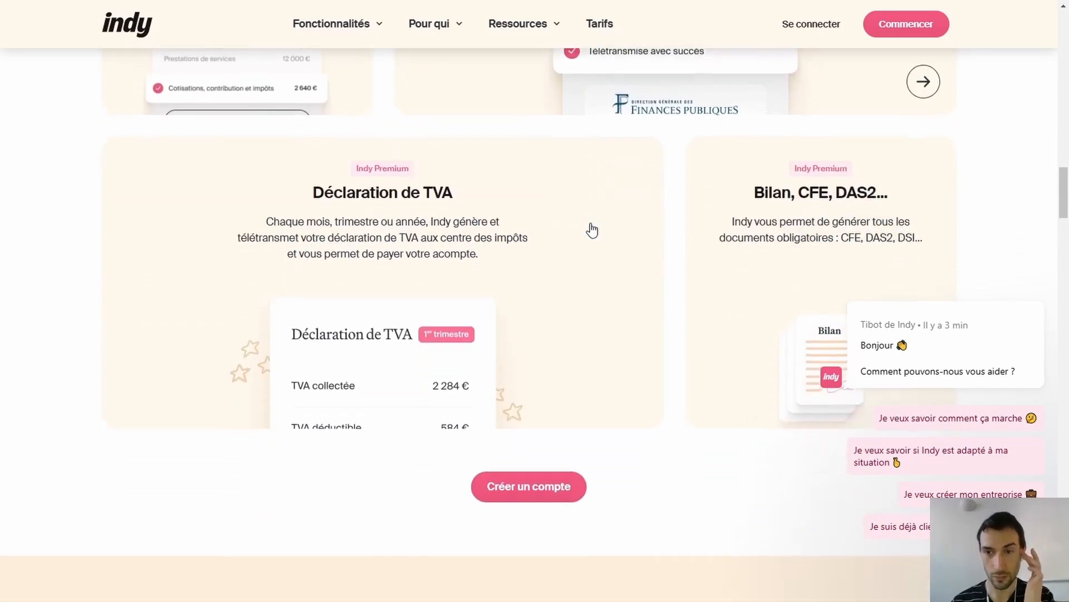
pyautogui.scroll(-2, 592, 230)
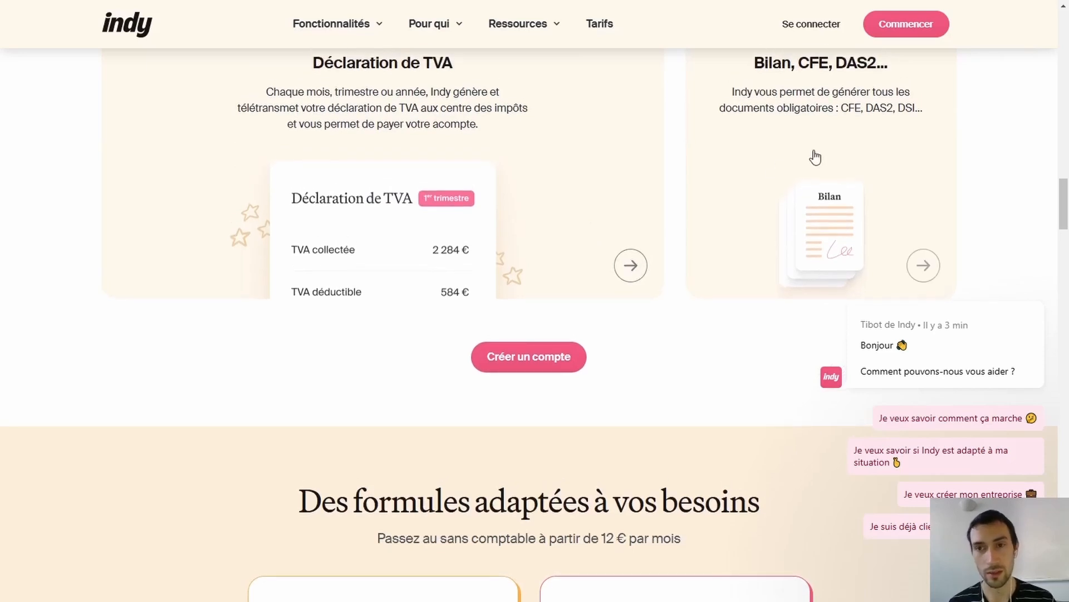
# Review the home page's Indy and Indy Premium plans, then the sections on Indy's advantages and target professions.
pyautogui.scroll(-2, 684, 180)
pyautogui.scroll(-3, 681, 174)
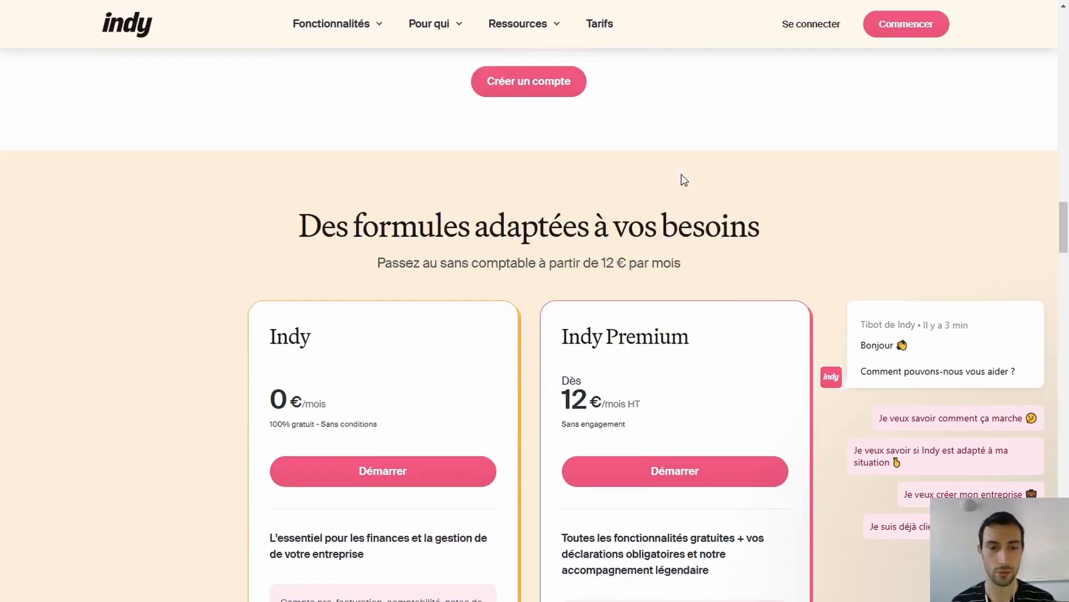
pyautogui.scroll(-3, 681, 174)
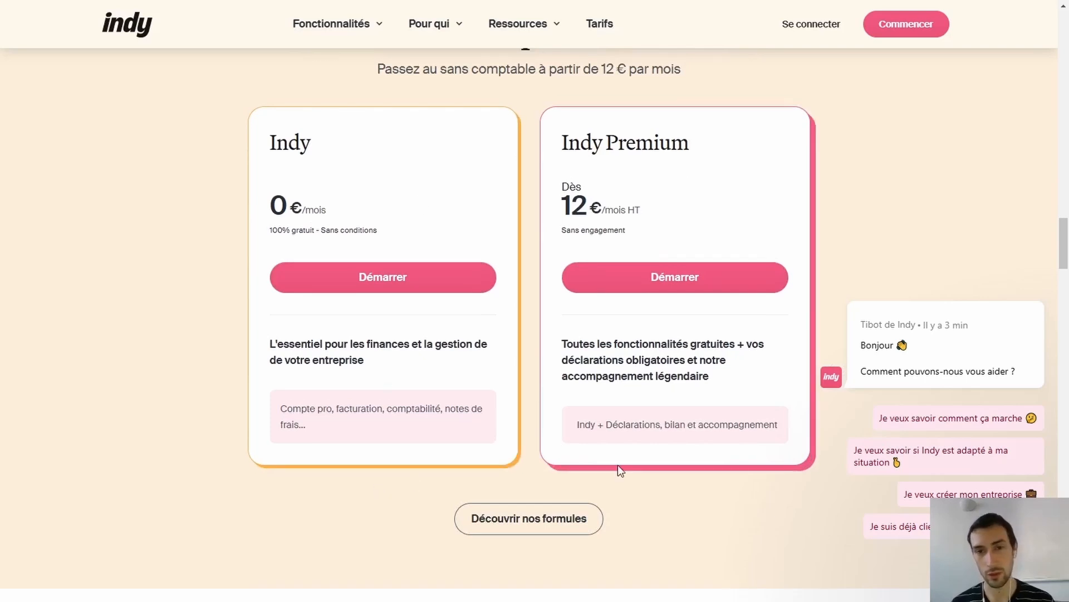
pyautogui.scroll(-1, 623, 458)
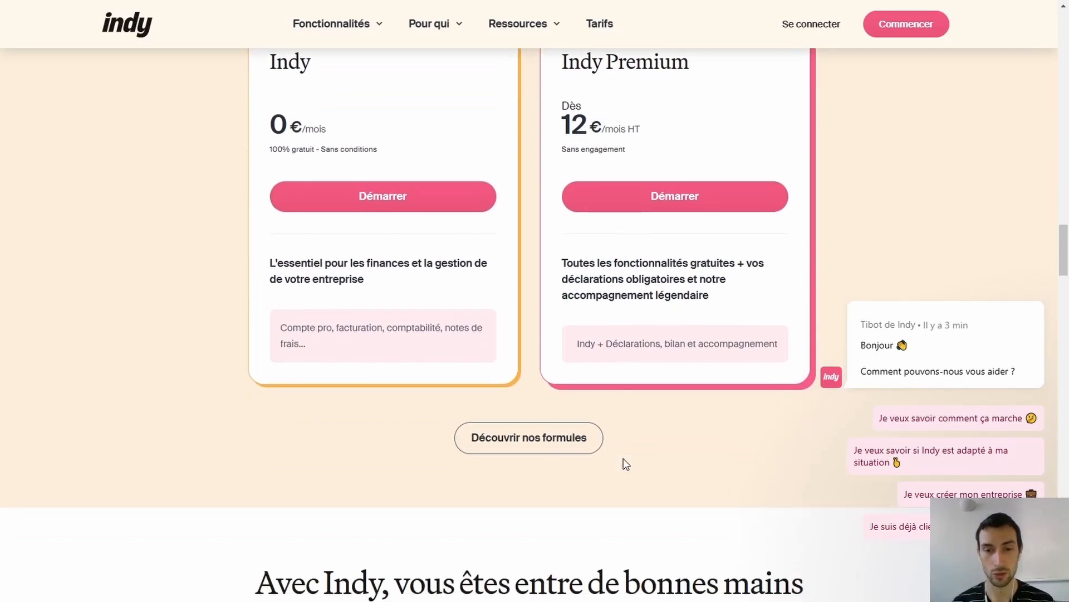
pyautogui.scroll(3, 623, 458)
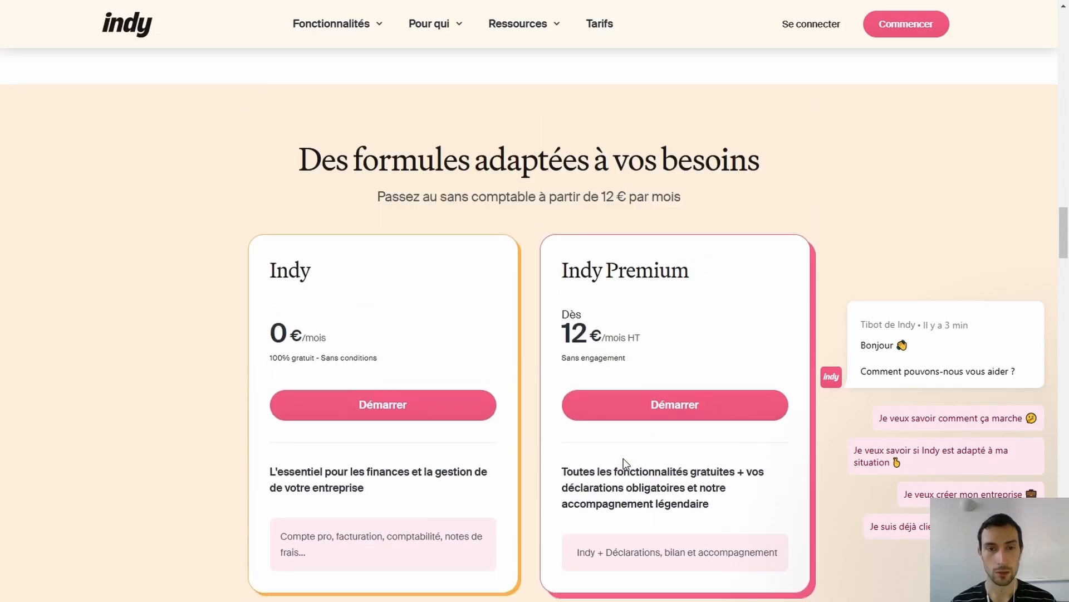
pyautogui.scroll(-15, 624, 462)
pyautogui.scroll(-12, 623, 458)
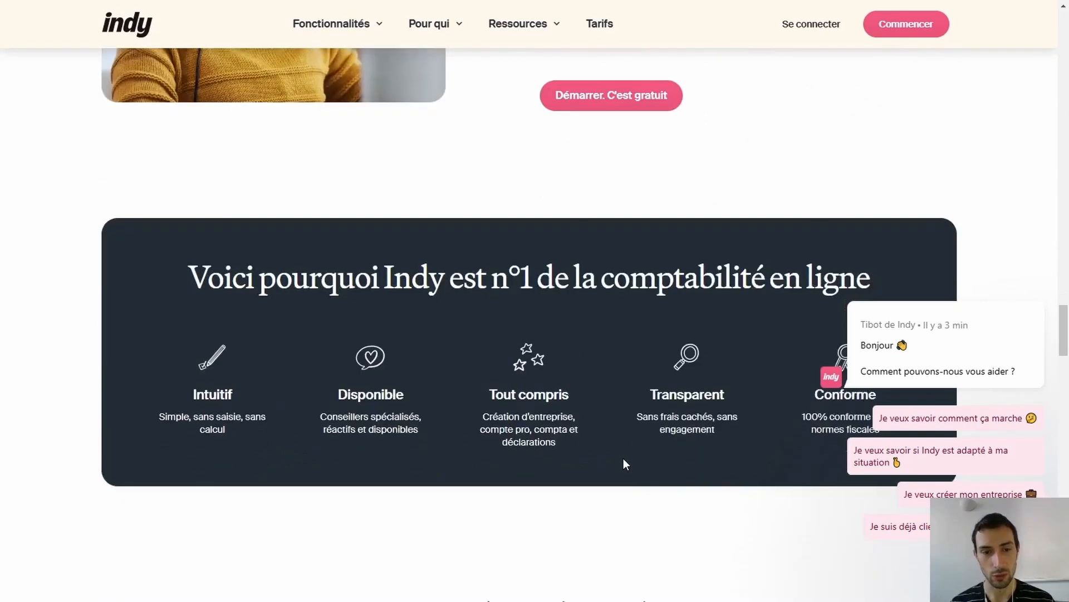
pyautogui.scroll(-4, 622, 457)
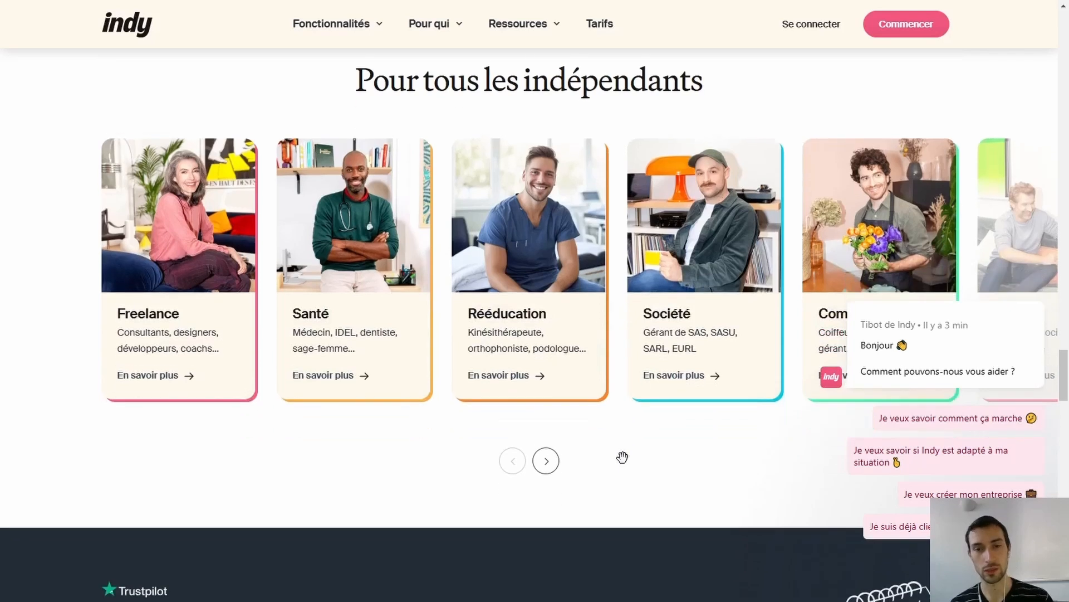
# Compare the pricing plans for Société and SCI on the pricing page.
pyautogui.scroll(-6, 623, 457)
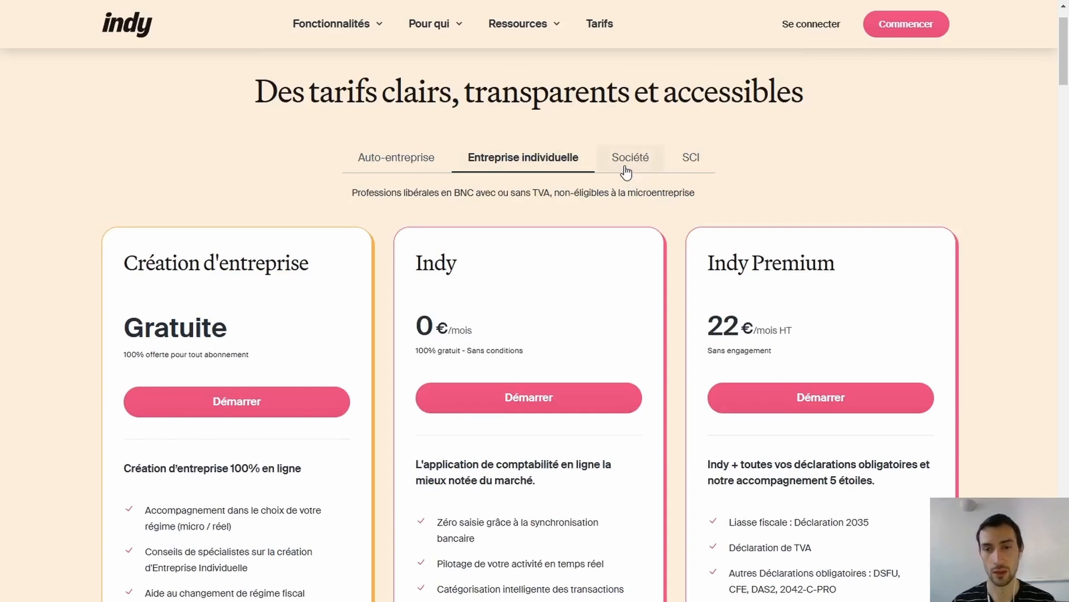
pyautogui.click(627, 168)
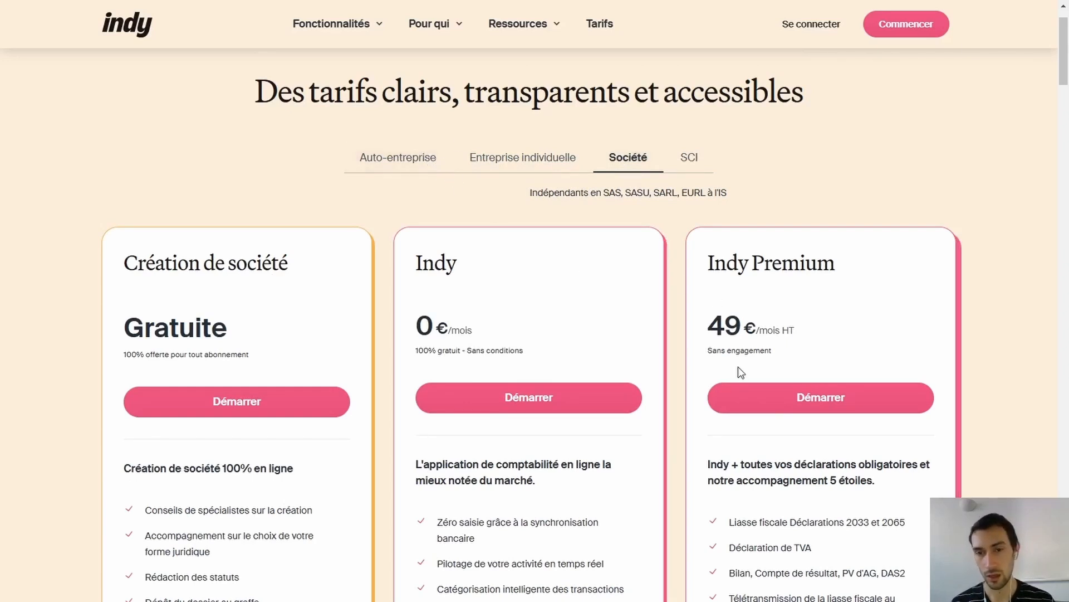
pyautogui.click(690, 162)
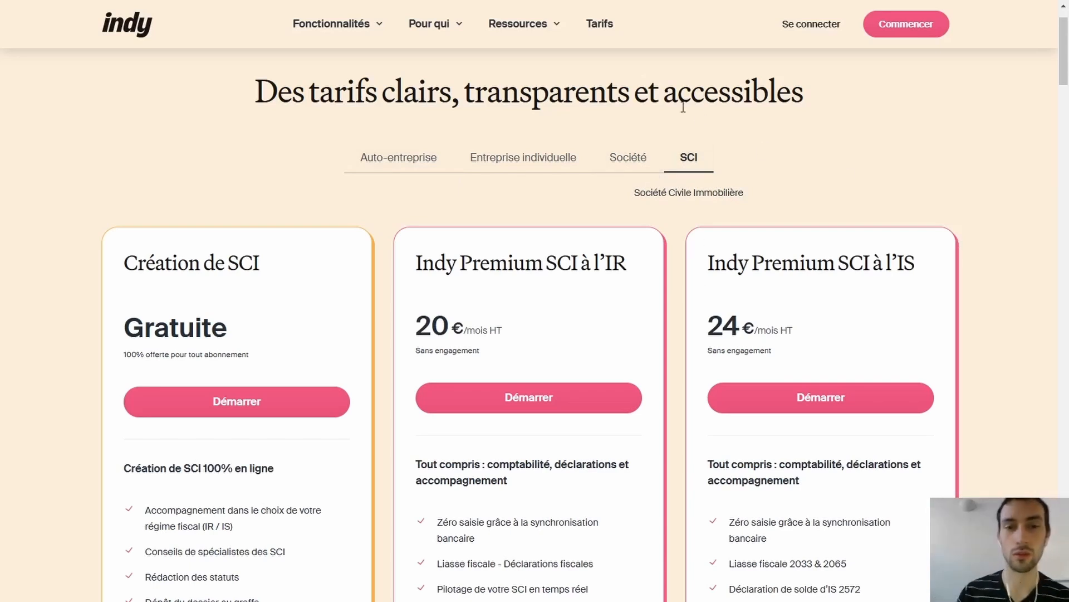
pyautogui.scroll(-10, 683, 107)
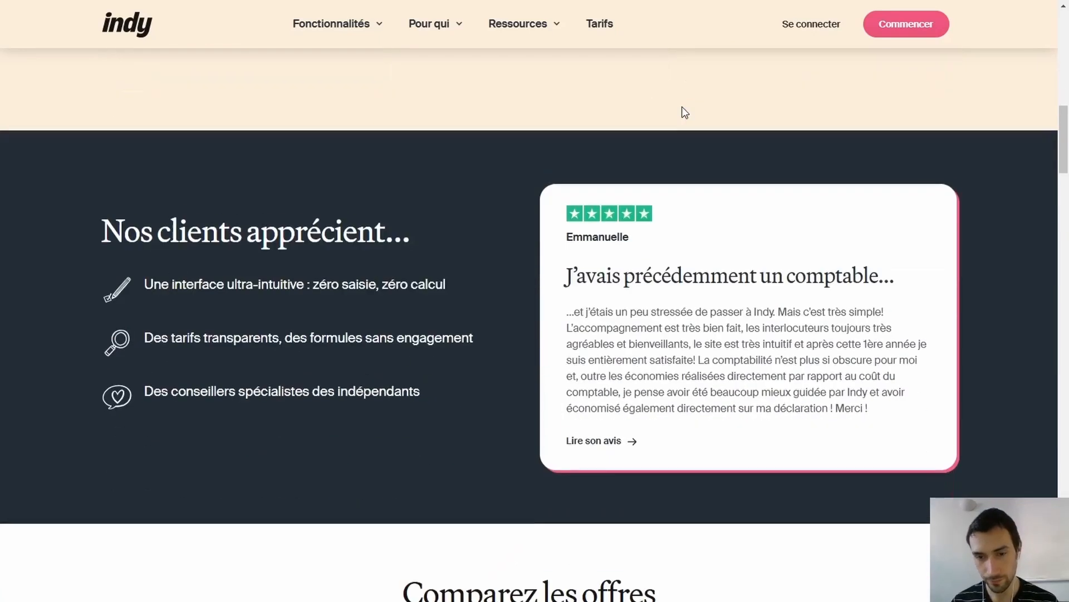
pyautogui.scroll(15, 682, 107)
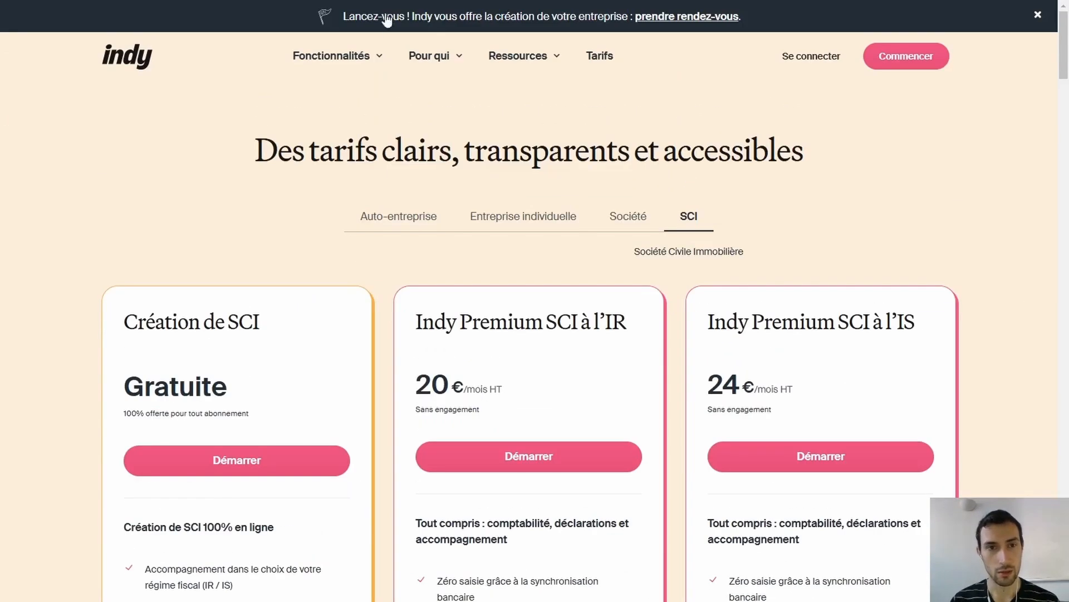
# Start registering for a new Indy account from the pricing page.
pyautogui.click(359, 68)
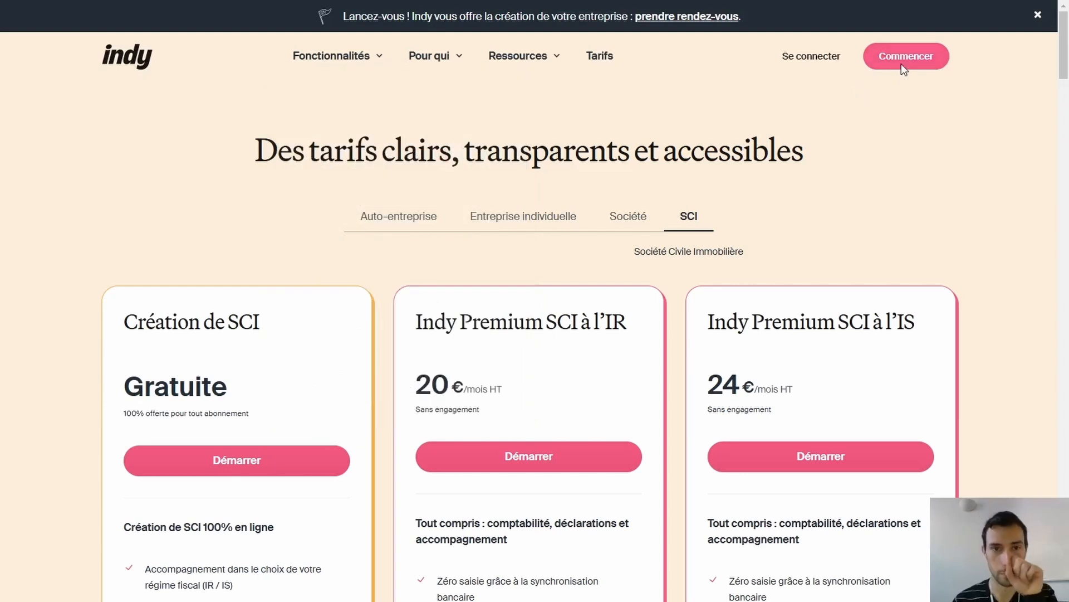
pyautogui.click(903, 69)
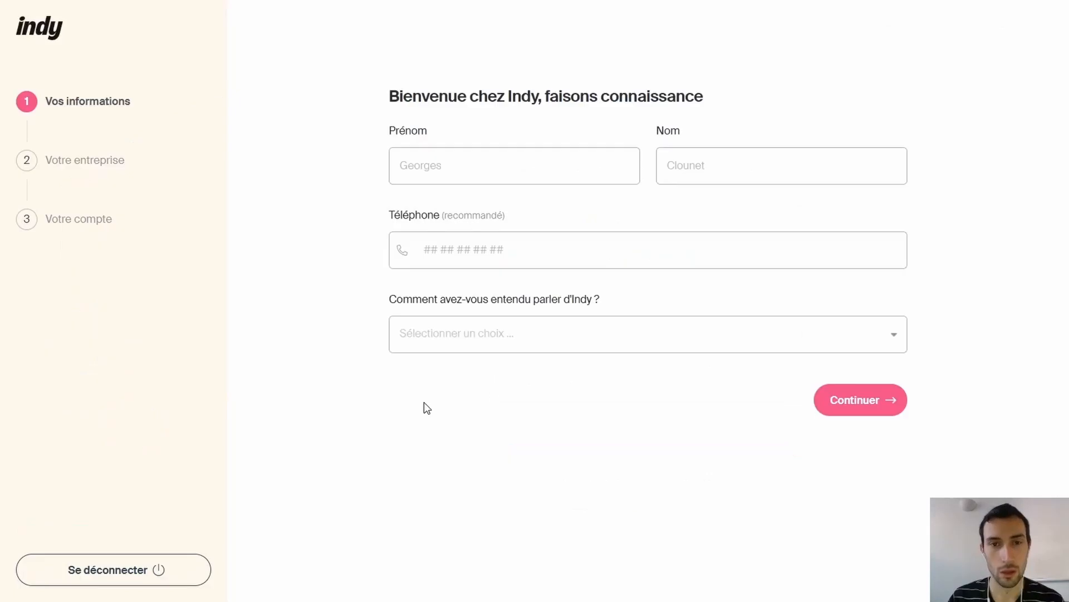
# Enter the first name, last name and phone number, and open the choices for how Indy was heard about.
pyautogui.click(449, 151)
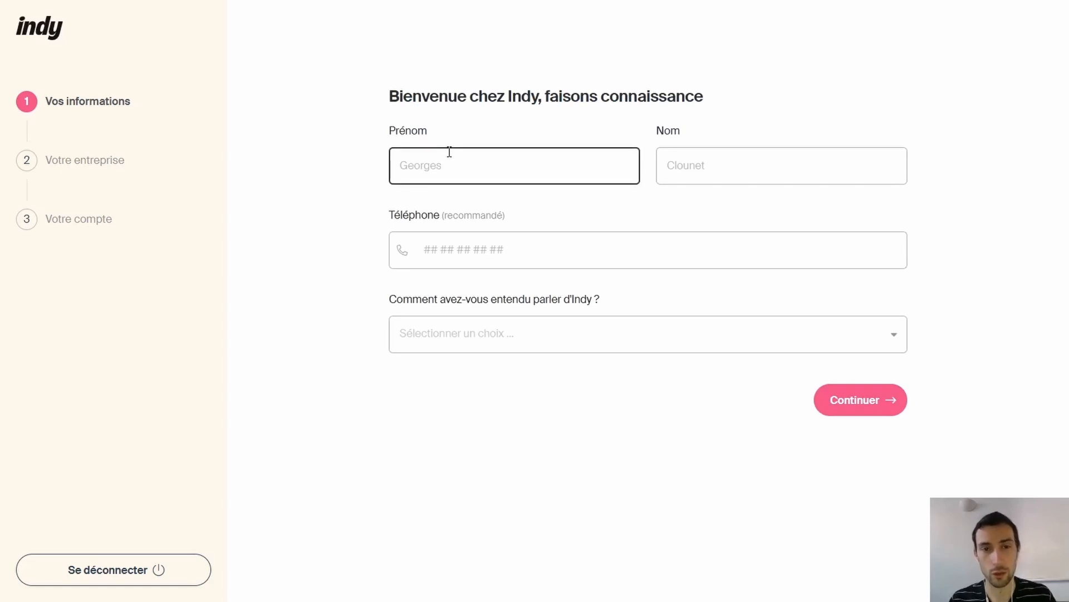
pyautogui.write('Yannis')
pyautogui.press('Tab')
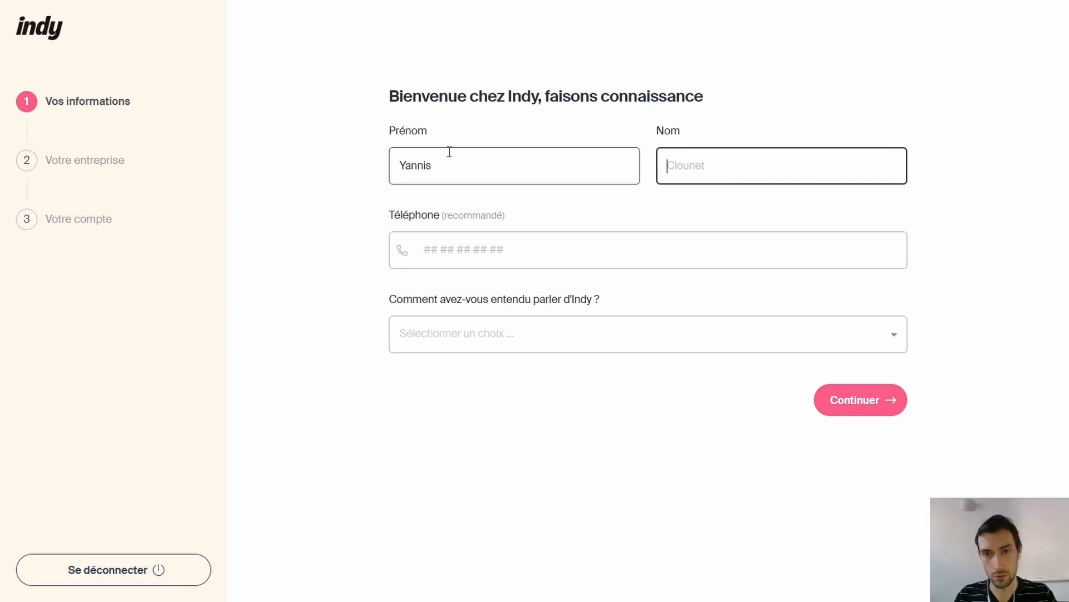
pyautogui.write('B')
pyautogui.press('Tab')
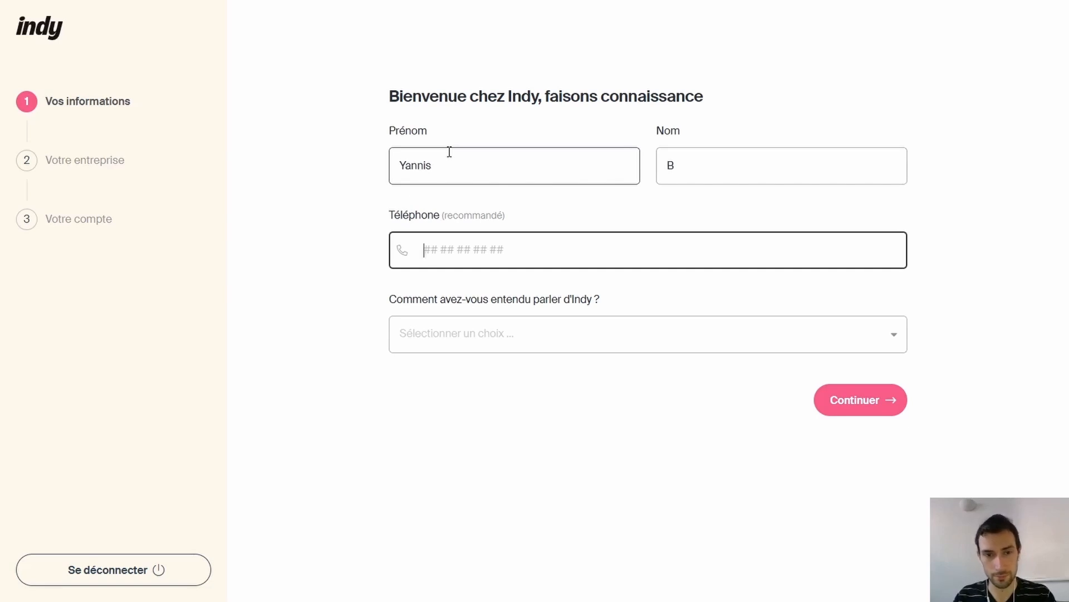
pyautogui.write('06')
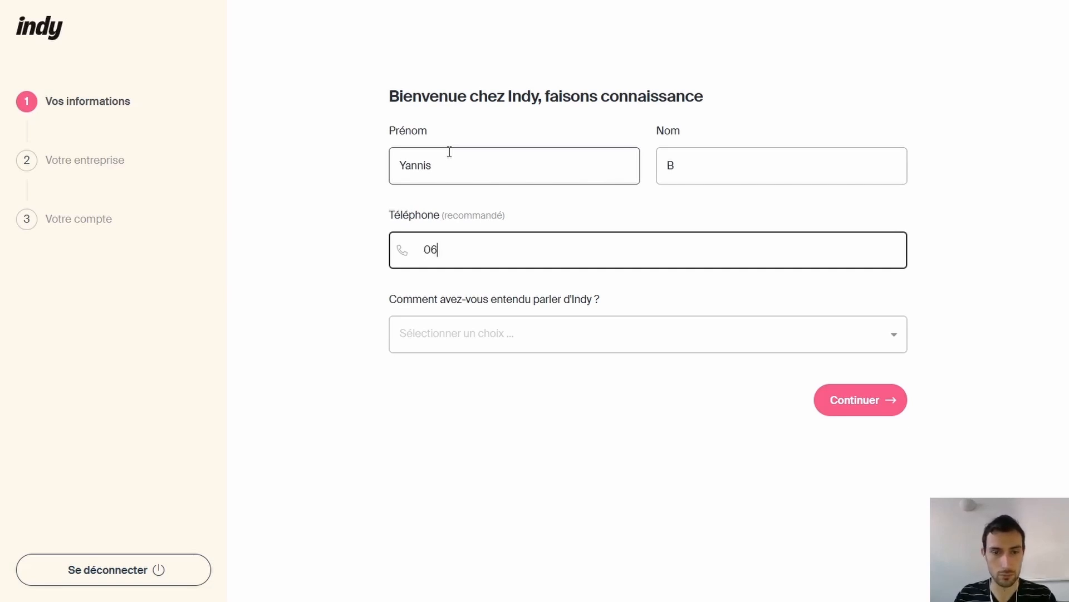
pyautogui.press('Down')
pyautogui.press('Return')
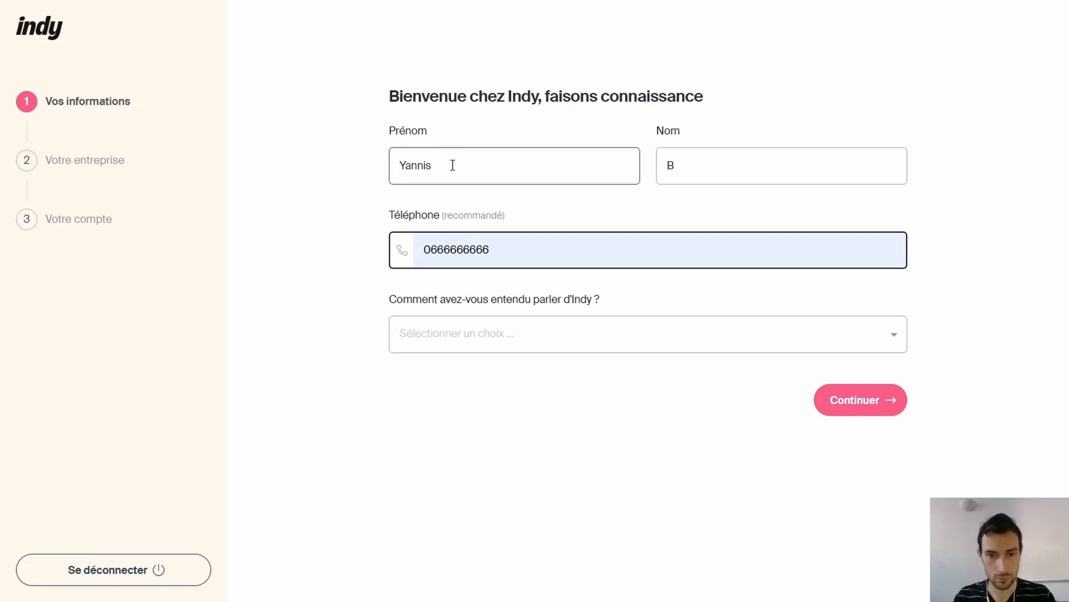
pyautogui.click(501, 333)
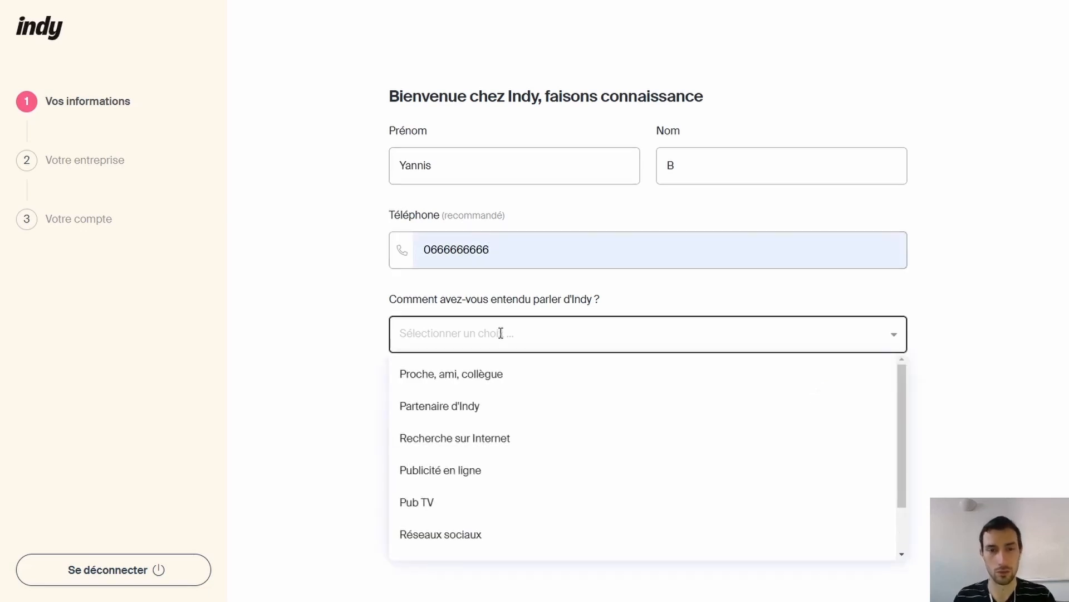
pyautogui.click(491, 249)
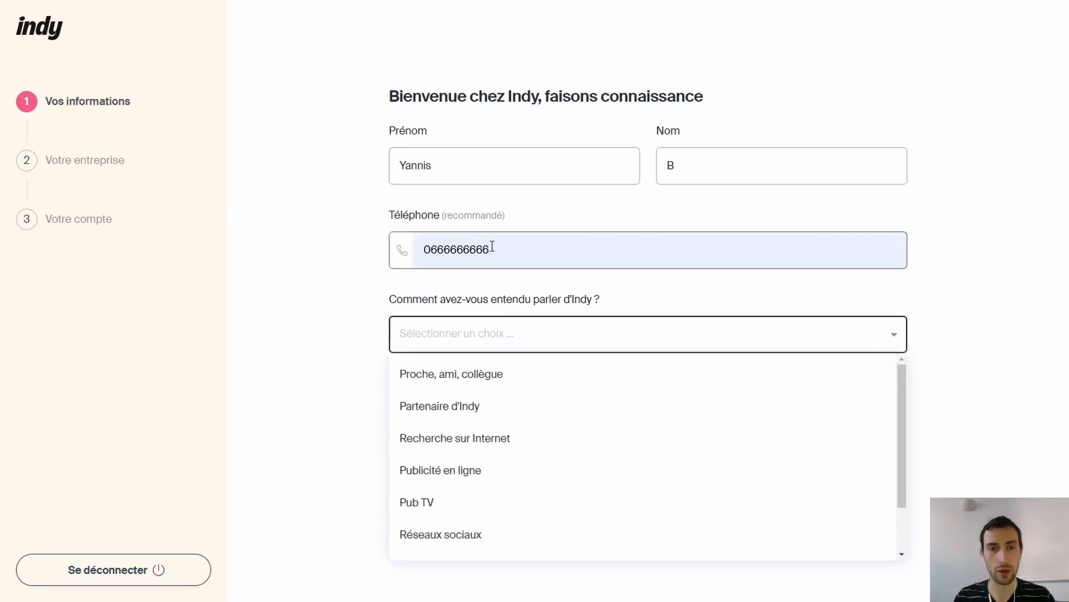
pyautogui.doubleClick(491, 250)
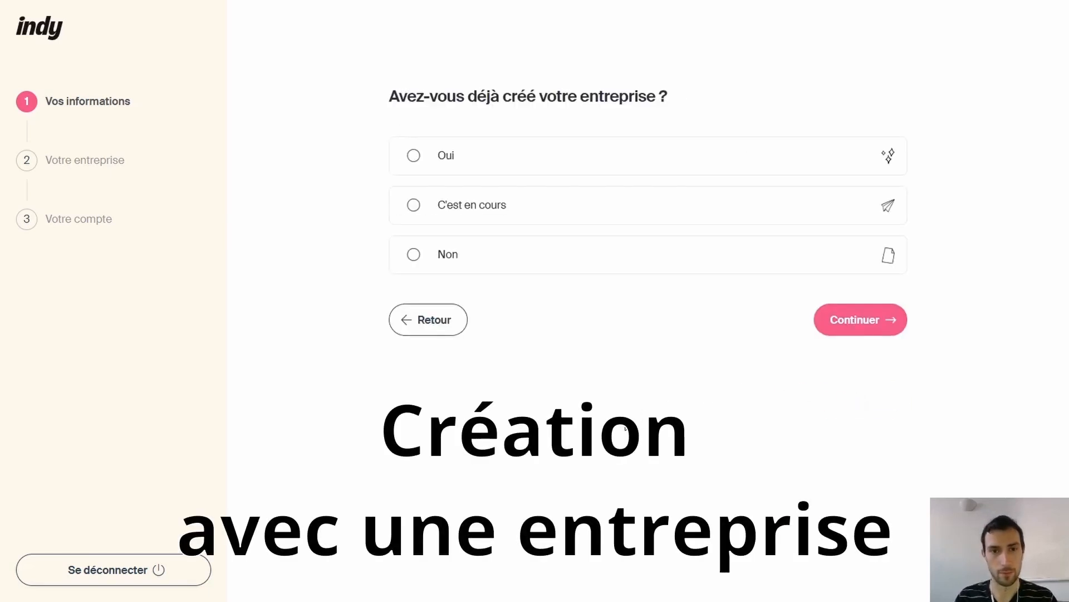
# Answer "Oui" to whether the company has already been created and continue to the following question.
pyautogui.click(525, 155)
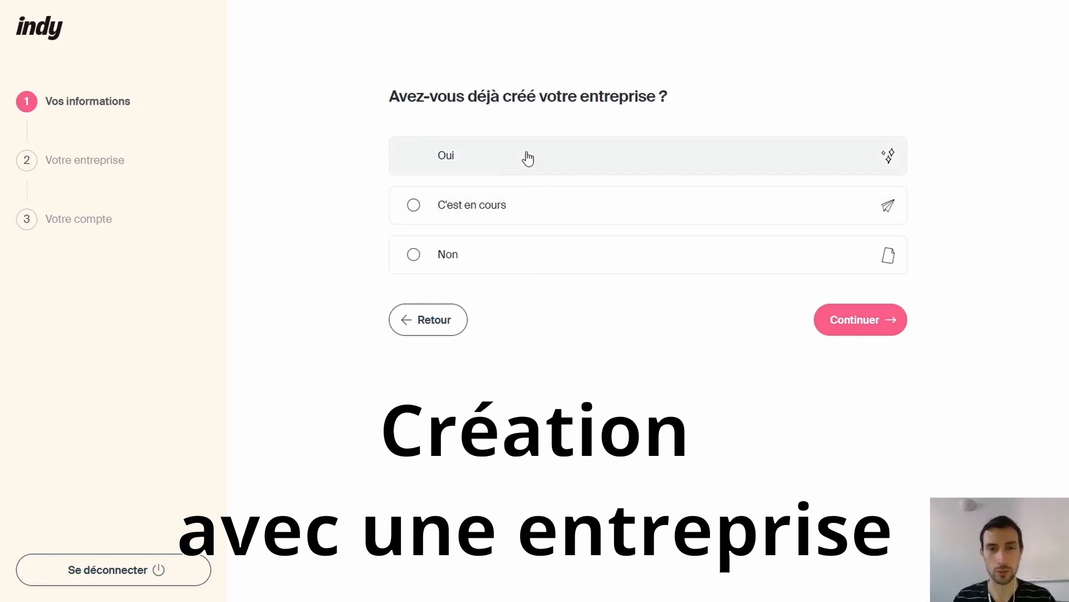
pyautogui.click(882, 329)
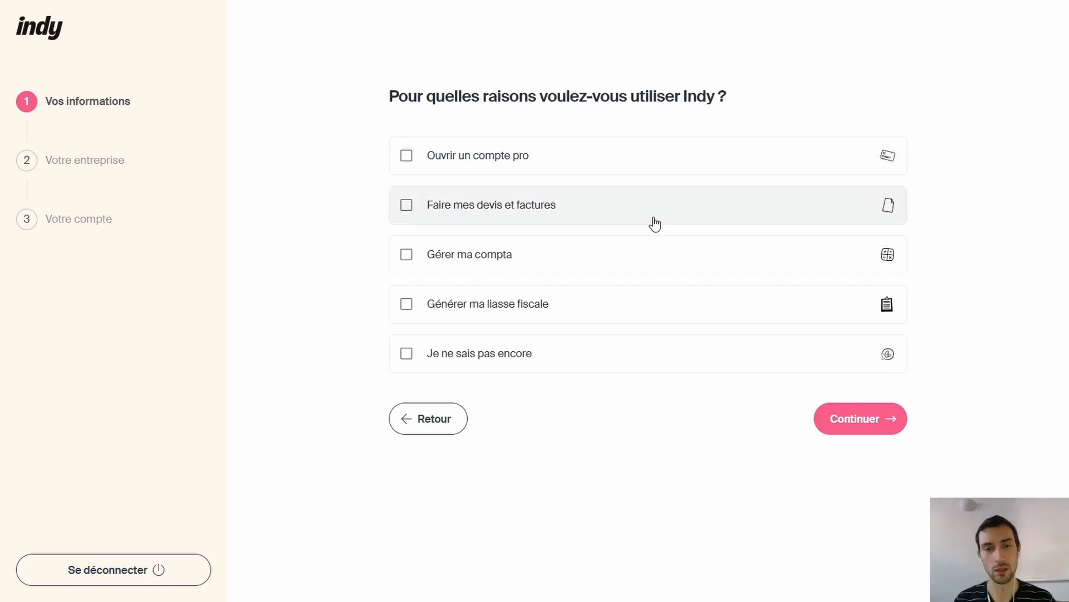
# Choose "Faire mes devis et factures" as the reason for using Indy and continue to the company search.
pyautogui.click(597, 210)
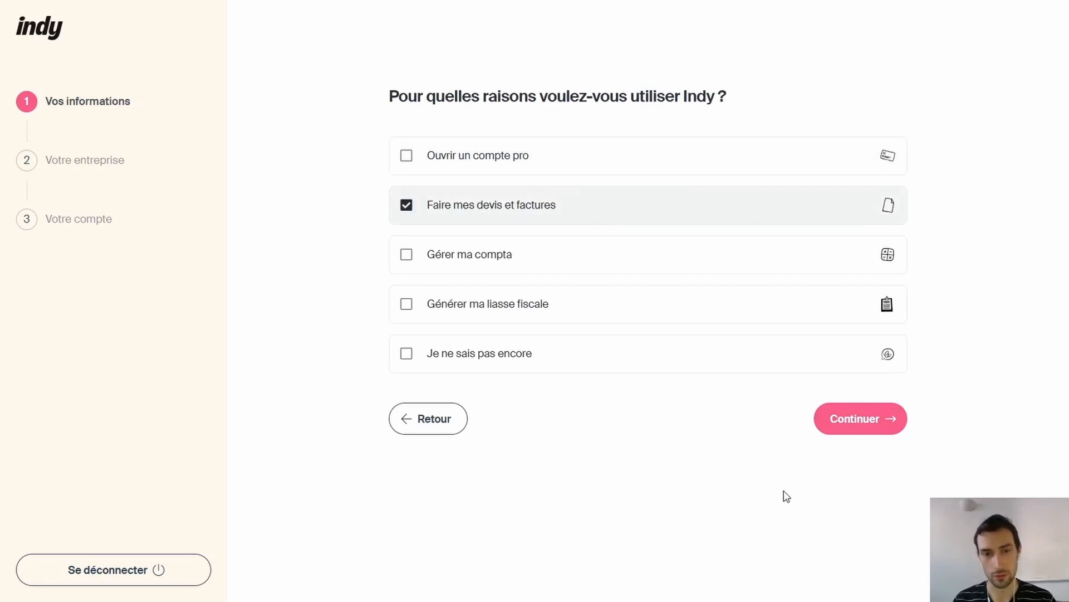
pyautogui.click(861, 419)
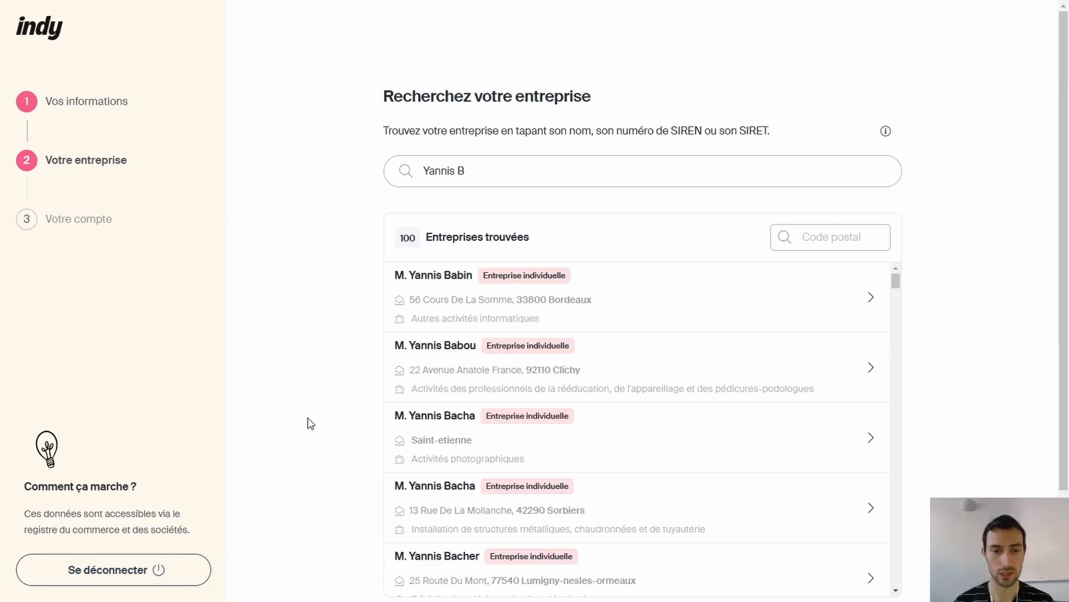
# Return to the company-creation question, answer "Non" and continue past the reasons for using Indy to the company details.
pyautogui.scroll(-2, 305, 423)
pyautogui.click(450, 591)
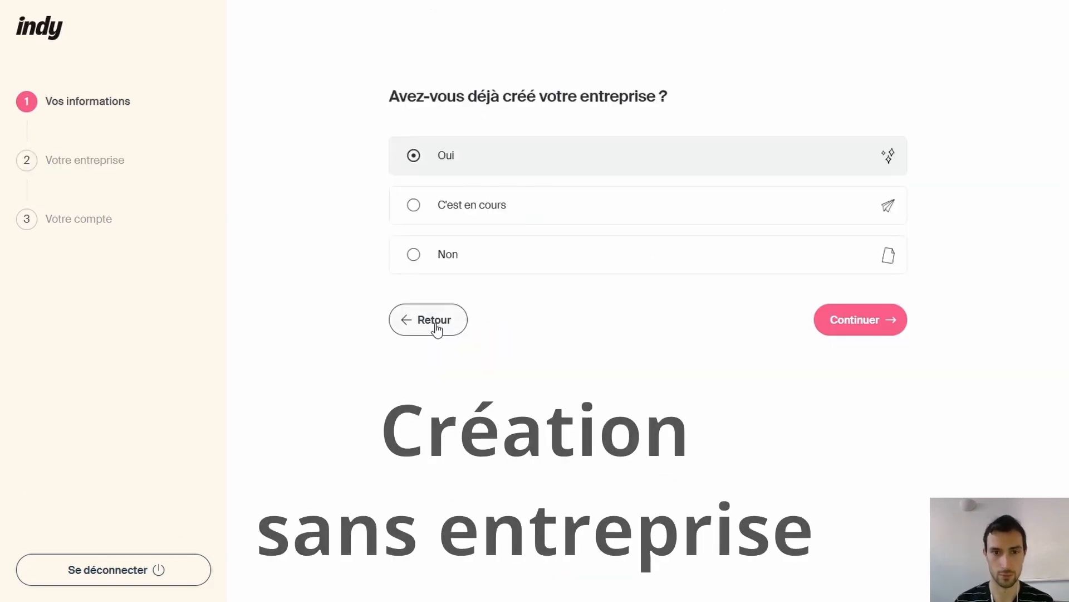
pyautogui.click(446, 270)
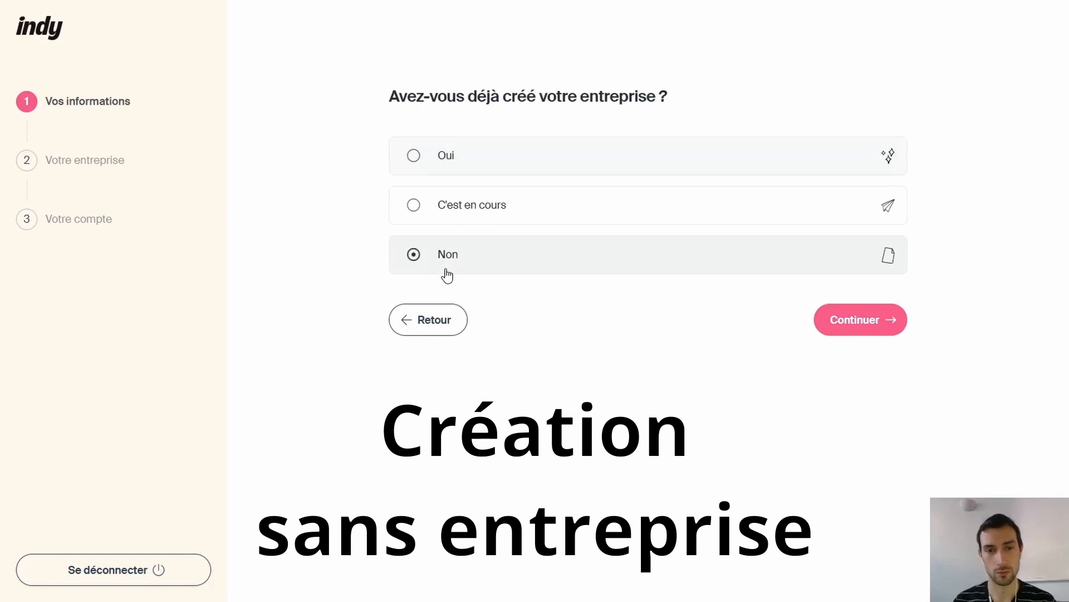
pyautogui.click(855, 318)
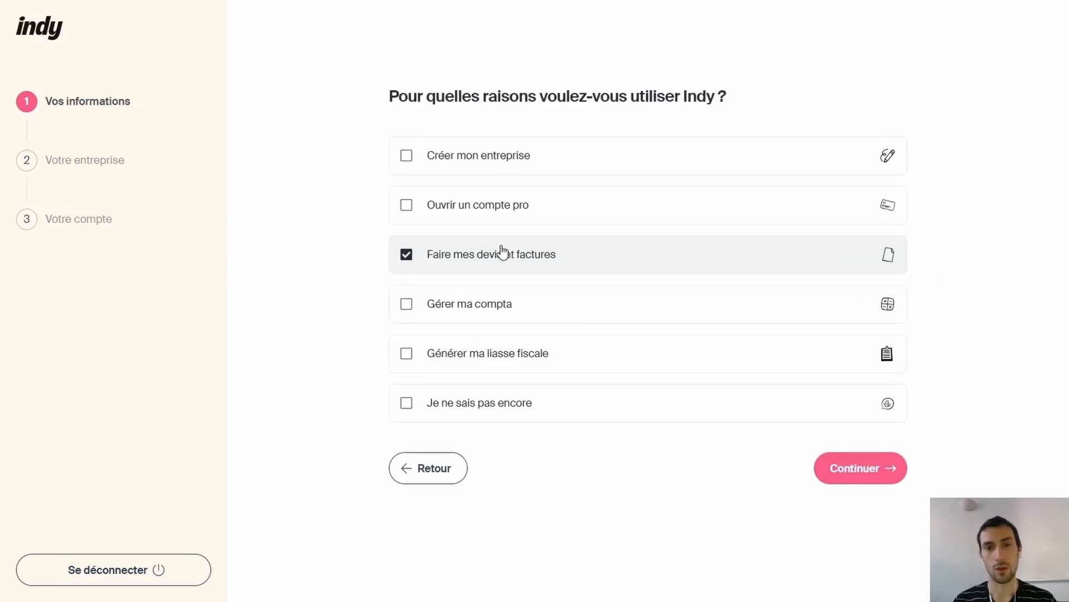
pyautogui.click(854, 472)
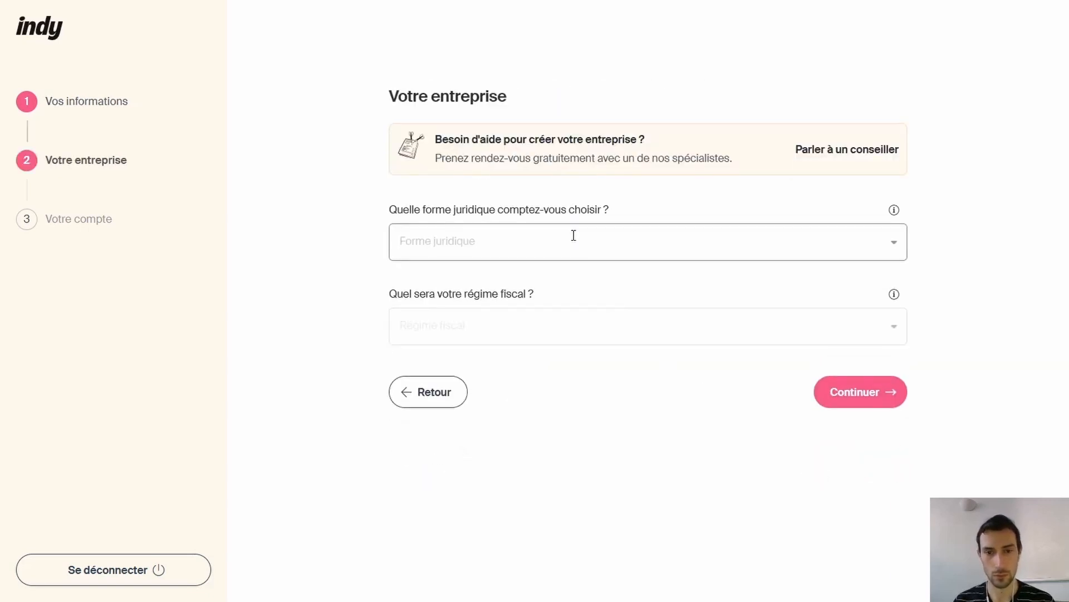
# Set the legal form to "Entreprise individuelle (ou auto-entreprise)", keep "Profession libérale (micro-BNC ou BNC 2035)" as the tax regime, and continue.
pyautogui.click(568, 238)
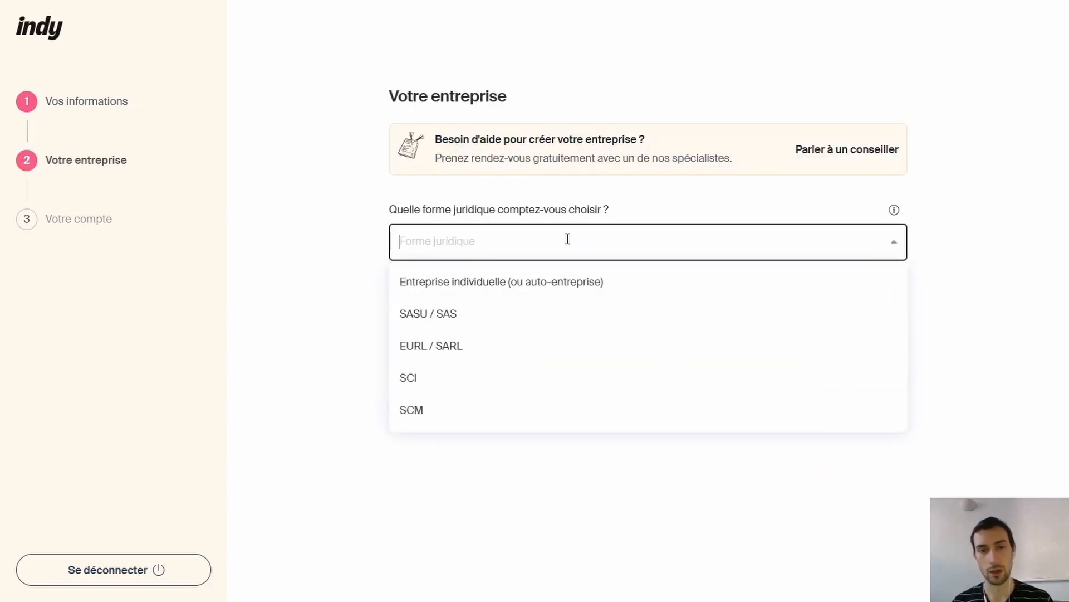
pyautogui.click(572, 283)
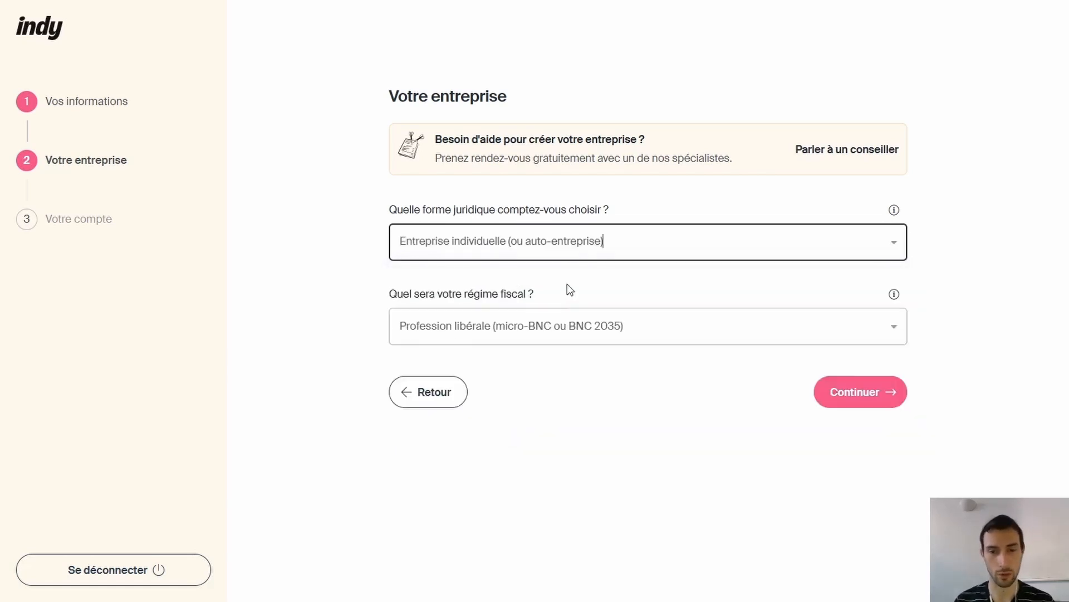
pyautogui.click(454, 328)
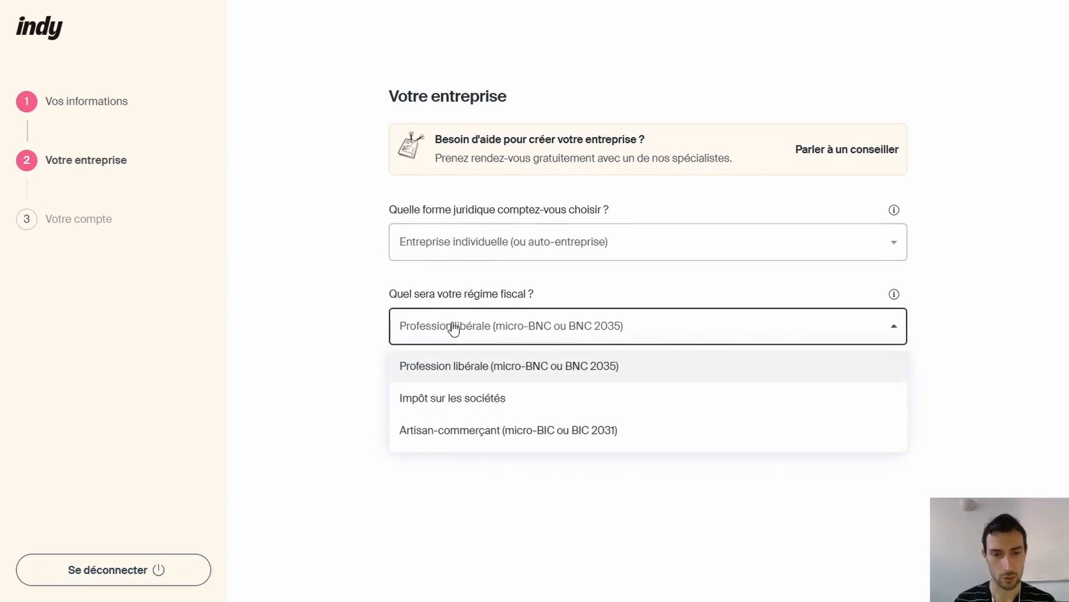
pyautogui.click(454, 329)
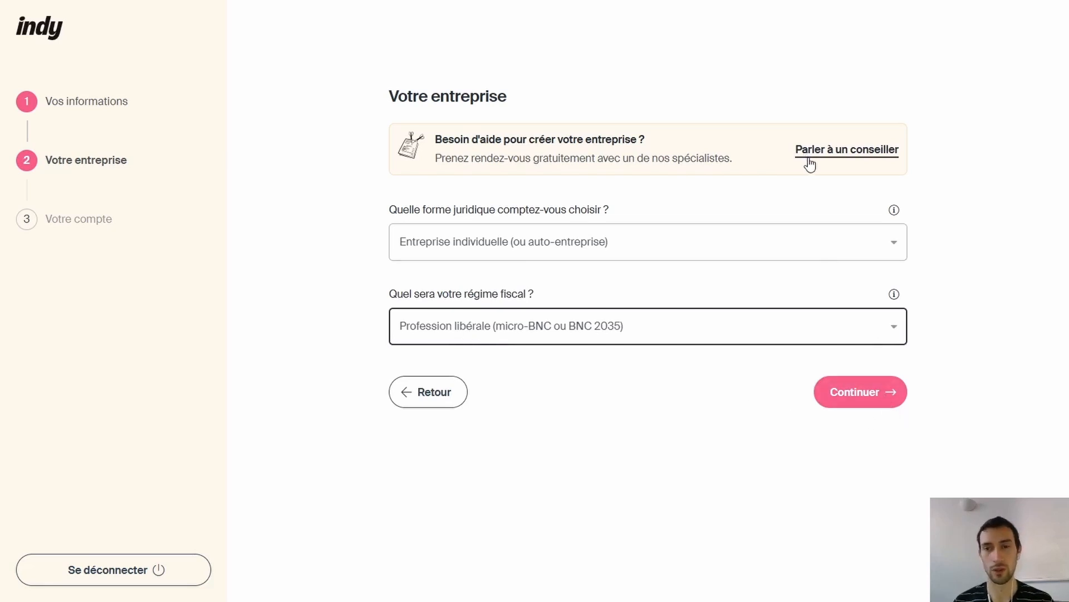
pyautogui.click(836, 400)
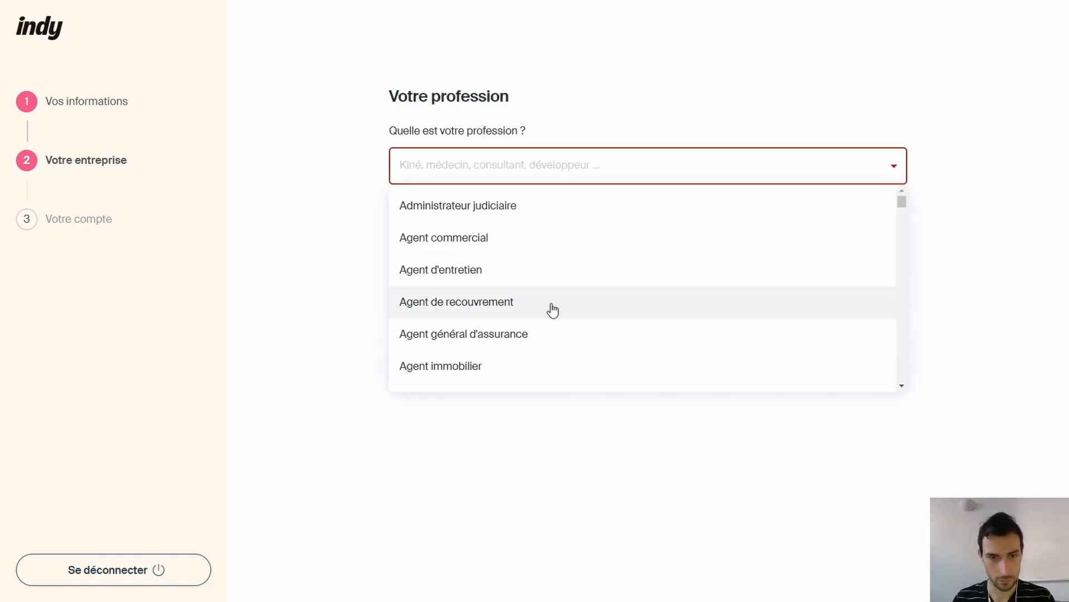
# Set the profession to "Agent commercial" and the activity's taxation regime to "Micro-entreprise", continuing to the VAT question.
pyautogui.click(454, 241)
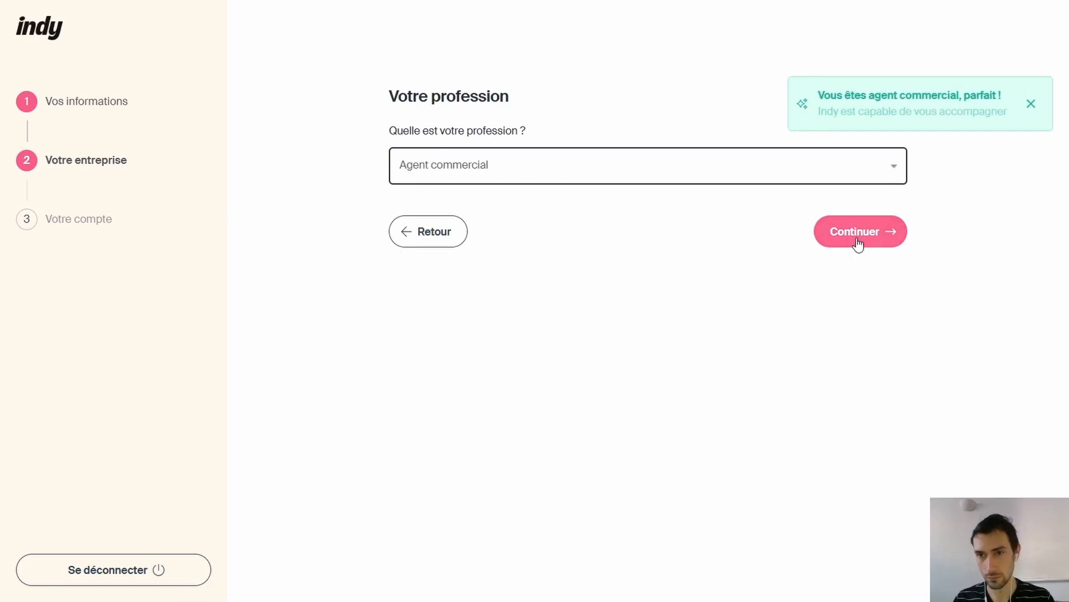
pyautogui.moveTo(837, 113); pyautogui.dragTo(972, 107)
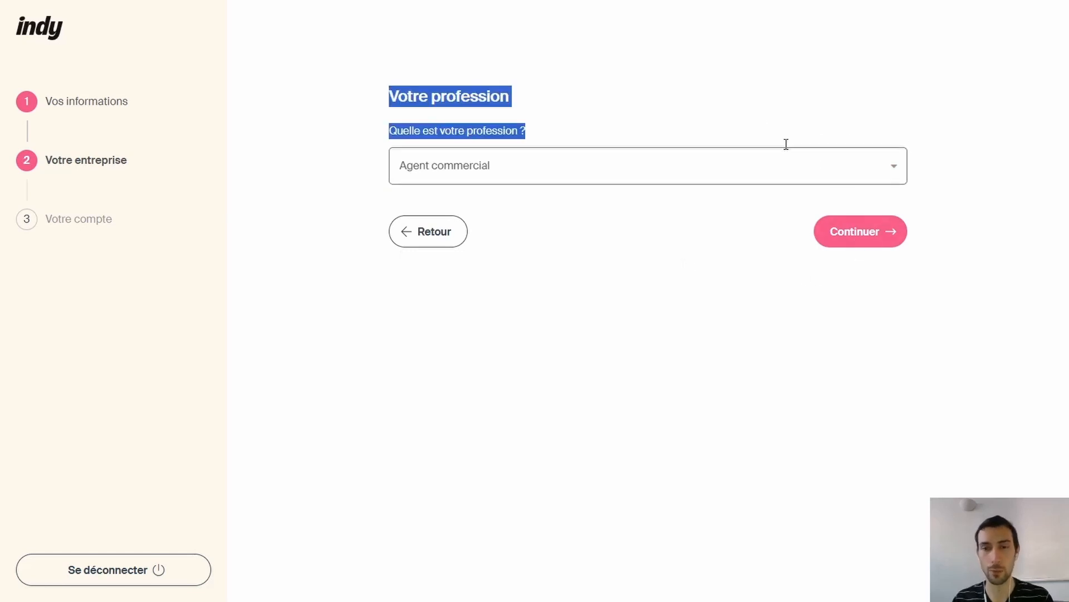
pyautogui.click(757, 117)
pyautogui.click(838, 234)
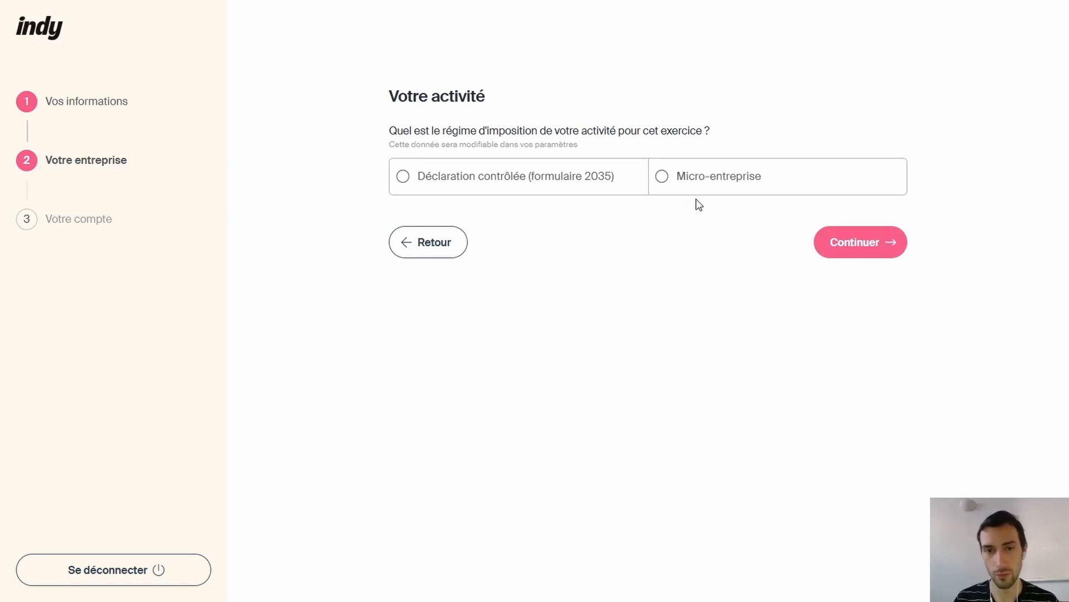
pyautogui.click(666, 179)
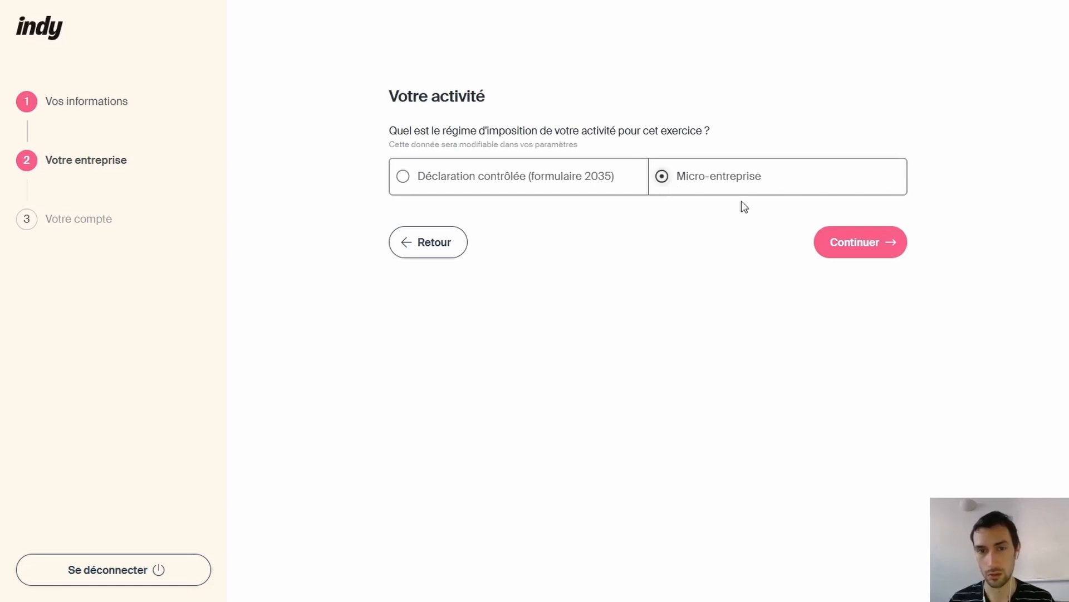
pyautogui.click(854, 243)
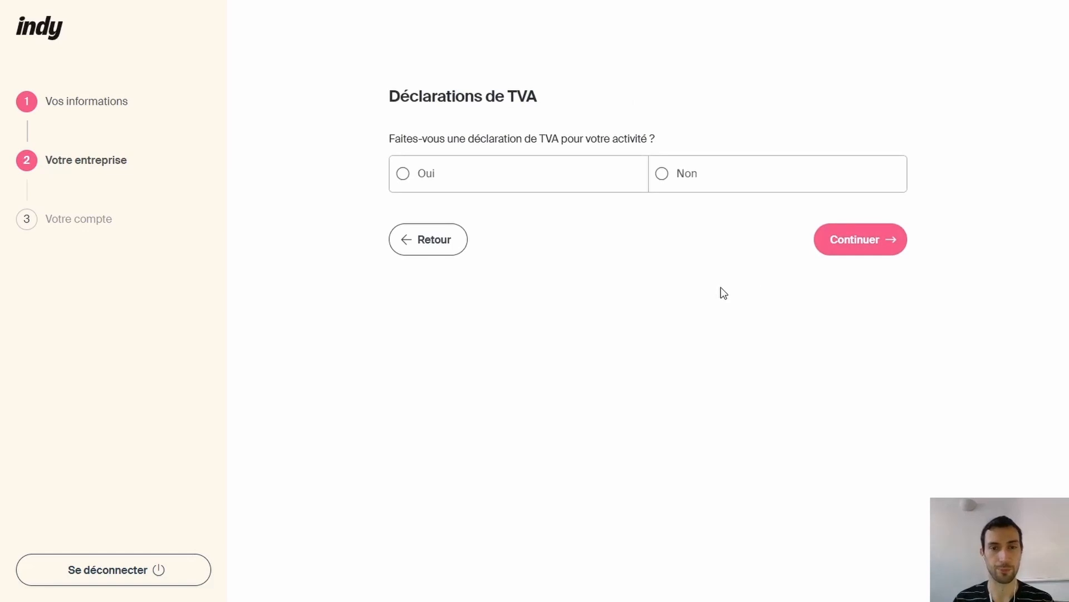
# Answer "Non" to filing VAT declarations, giving turnover under the "seuil de franchise" as the reason, and continue to the bank connection.
pyautogui.click(686, 175)
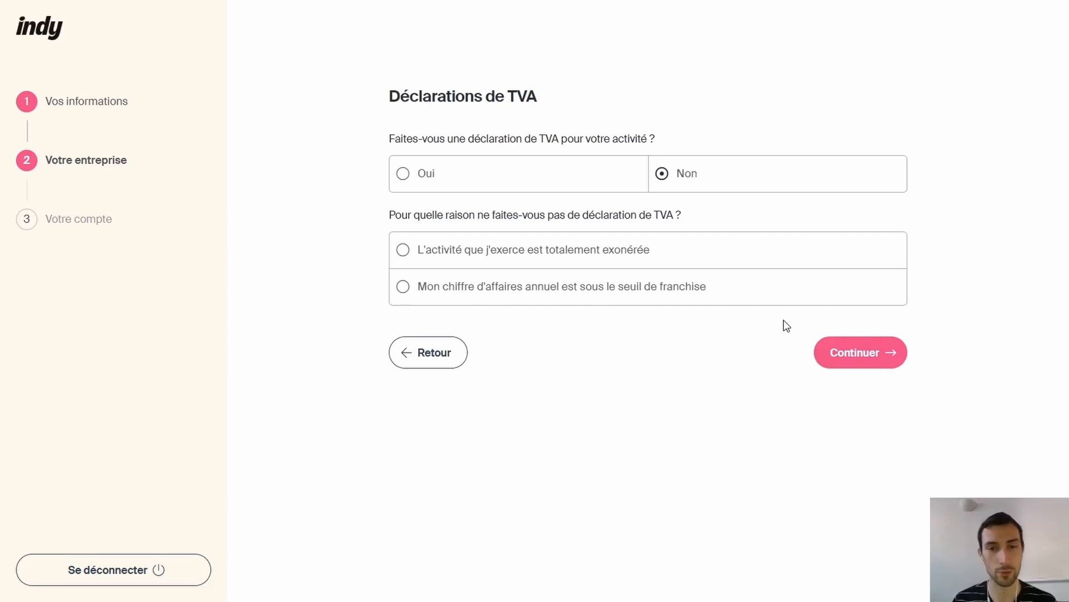
pyautogui.click(637, 296)
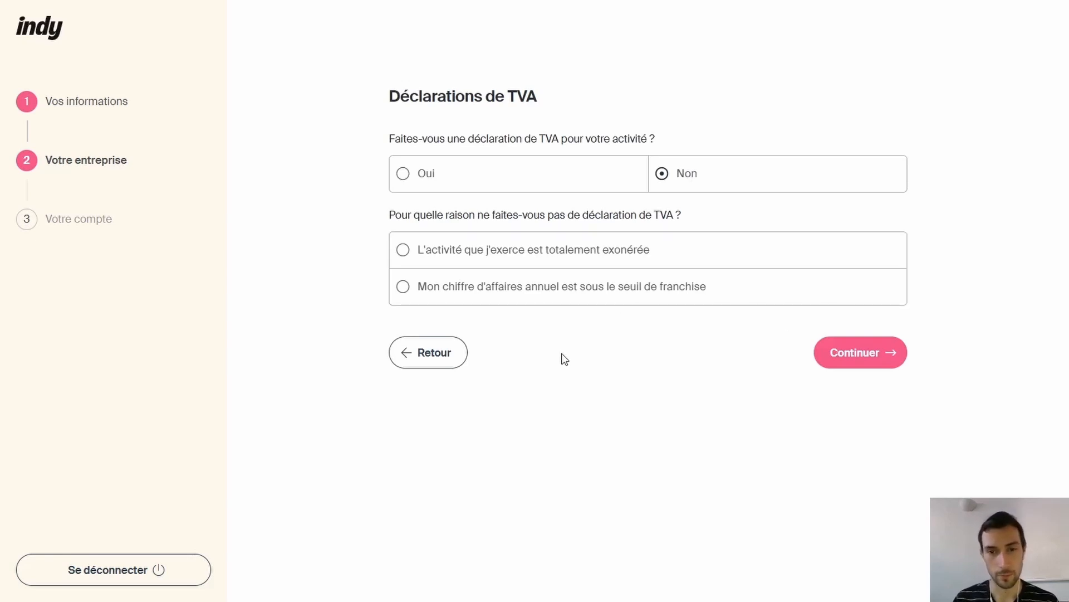
pyautogui.click(893, 352)
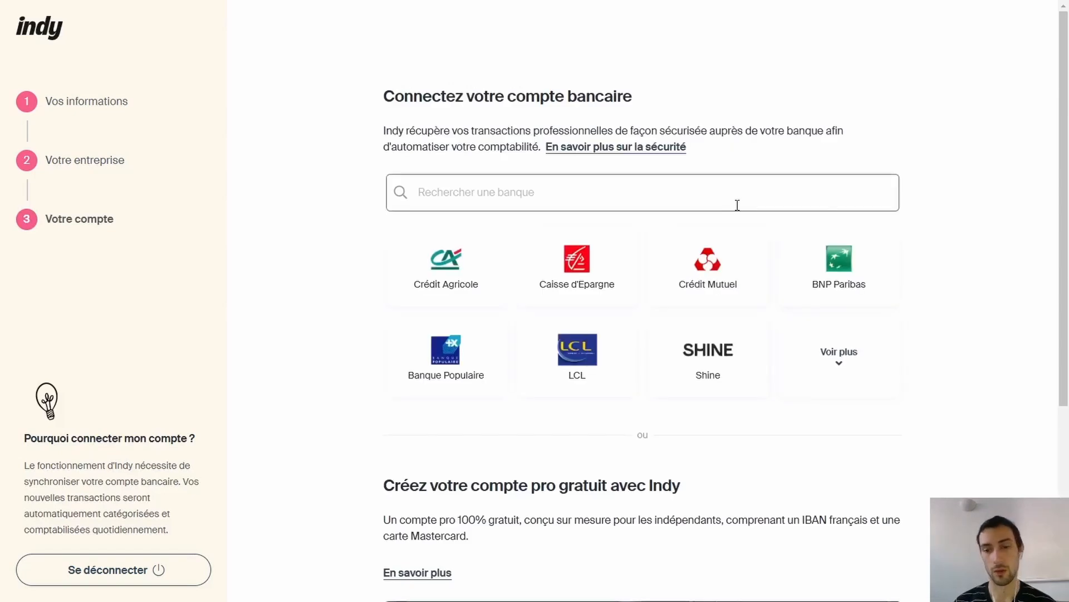
# Browse the full list of banks that can be connected and search it for "qonto".
pyautogui.scroll(-3, 738, 206)
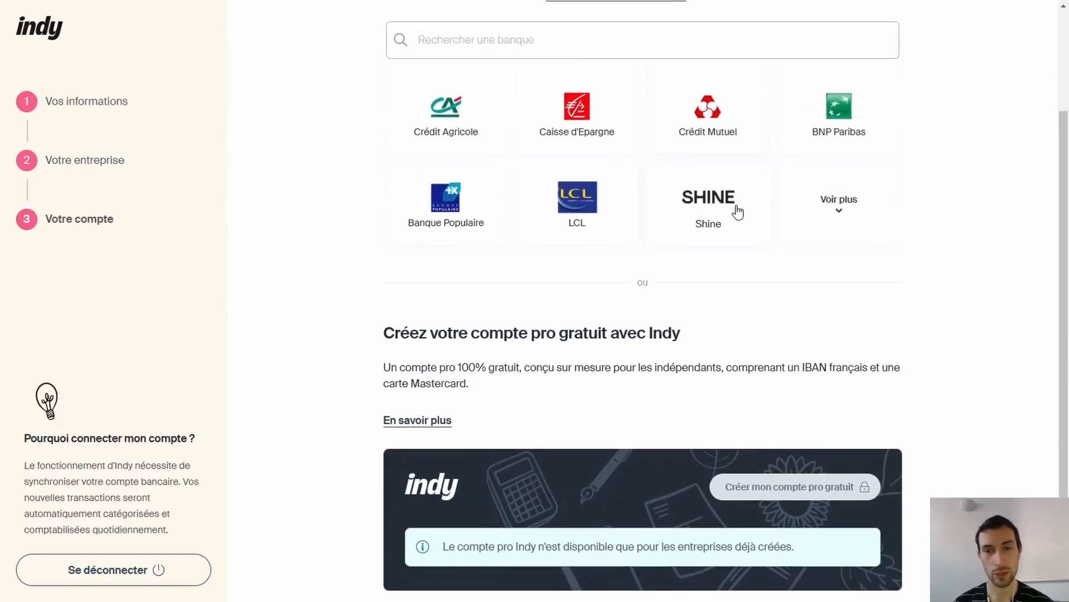
pyautogui.scroll(1, 736, 205)
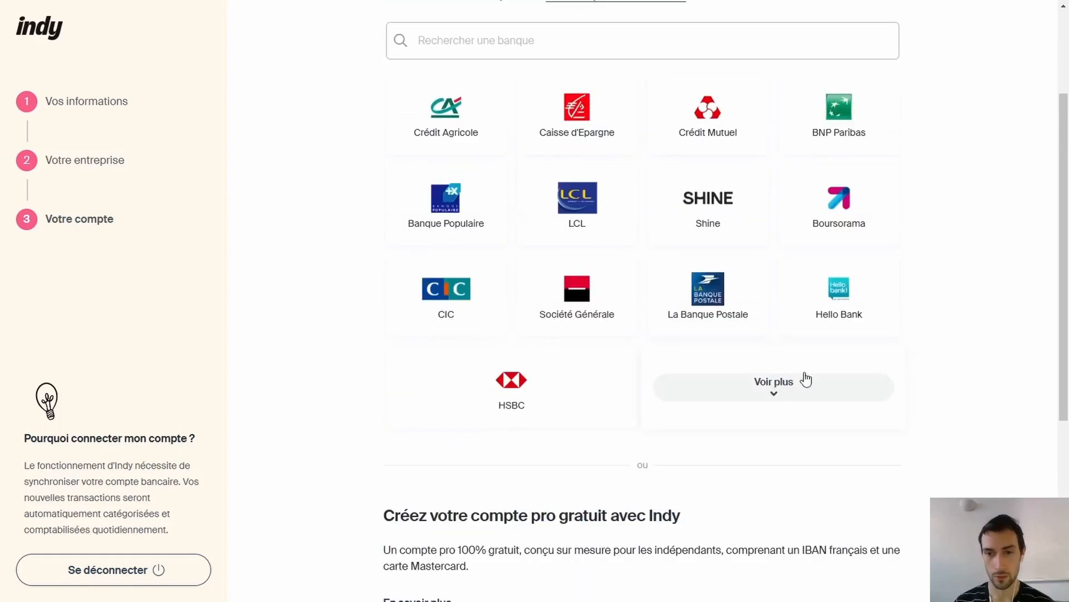
pyautogui.click(890, 385)
pyautogui.scroll(-10, 893, 384)
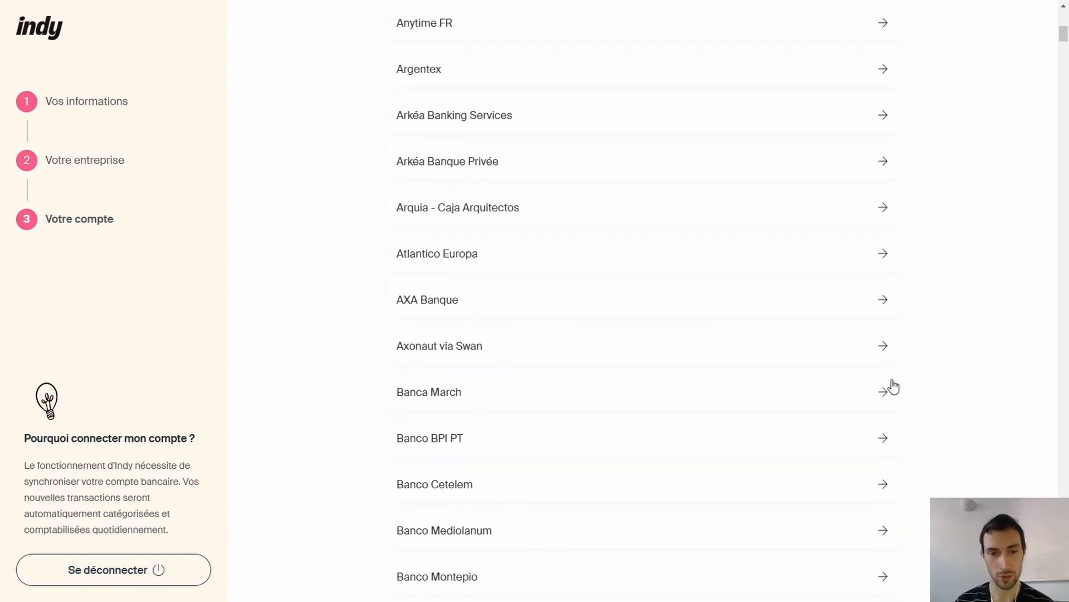
pyautogui.scroll(10, 893, 386)
pyautogui.write('qonto')
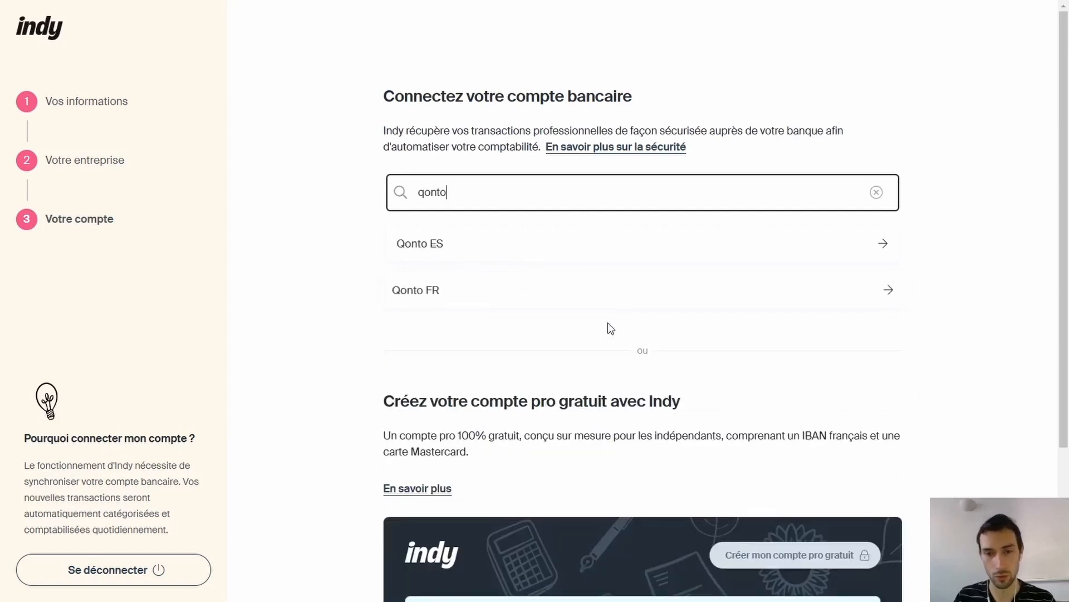
# Review the free Indy pro account offer and its availability conditions below the bank search.
pyautogui.click(699, 397)
pyautogui.scroll(-3, 696, 397)
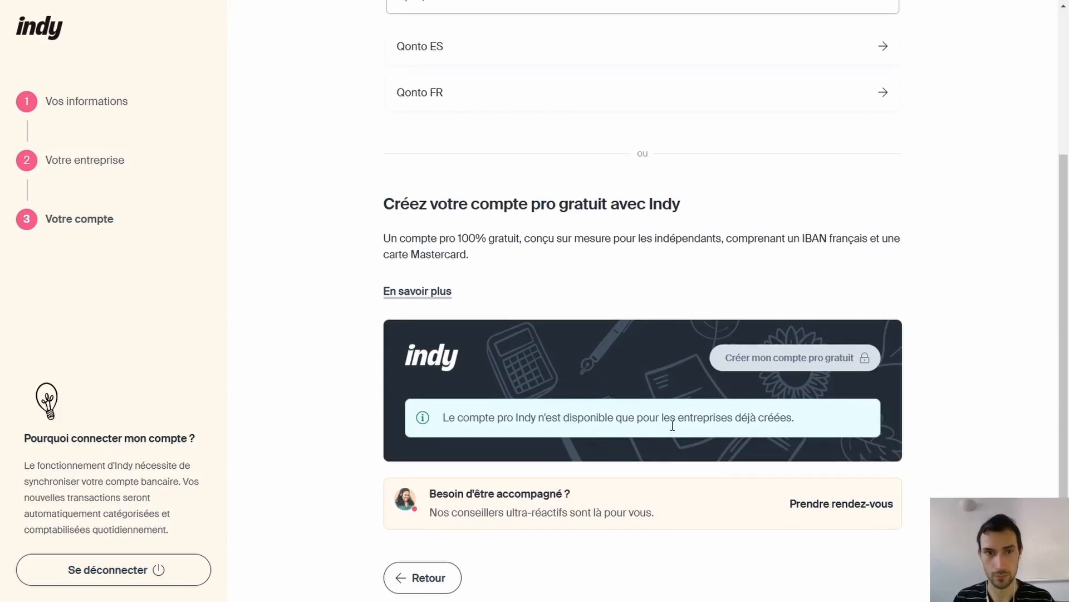
pyautogui.scroll(3, 673, 425)
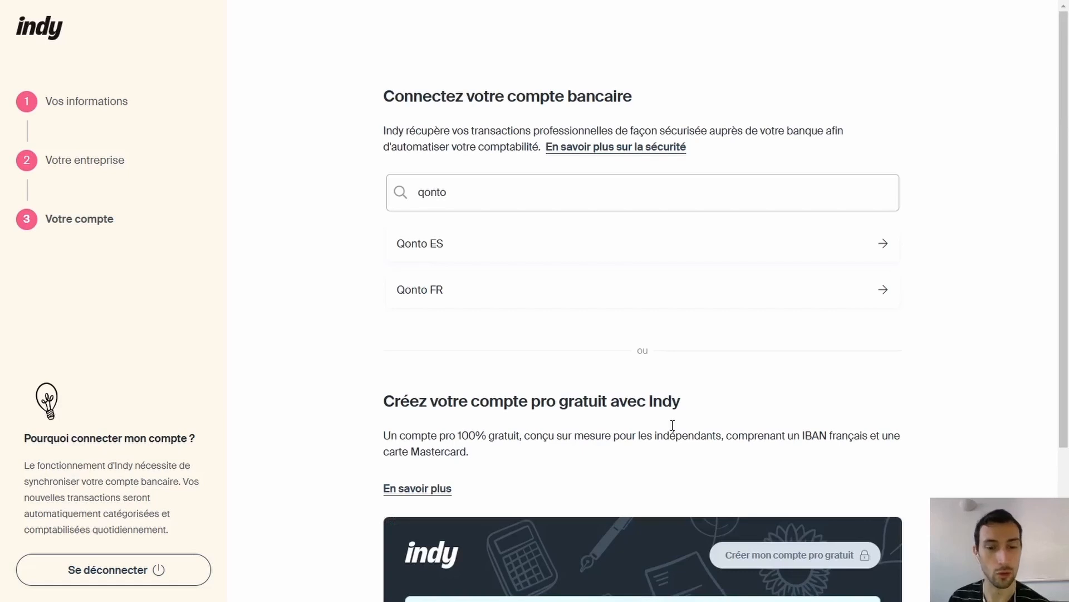
pyautogui.scroll(-3, 670, 425)
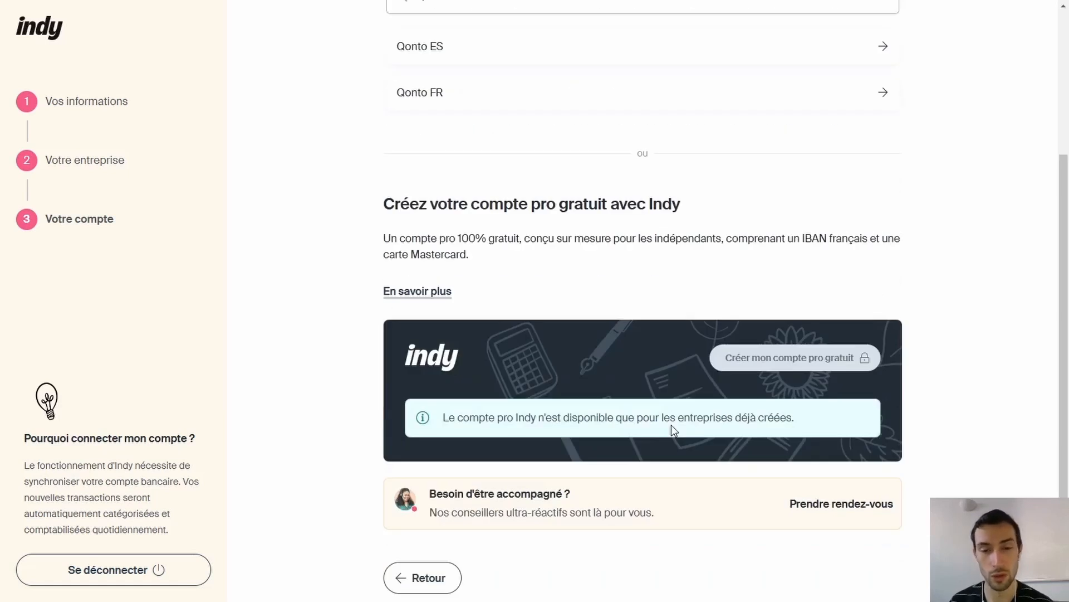
pyautogui.scroll(3, 670, 424)
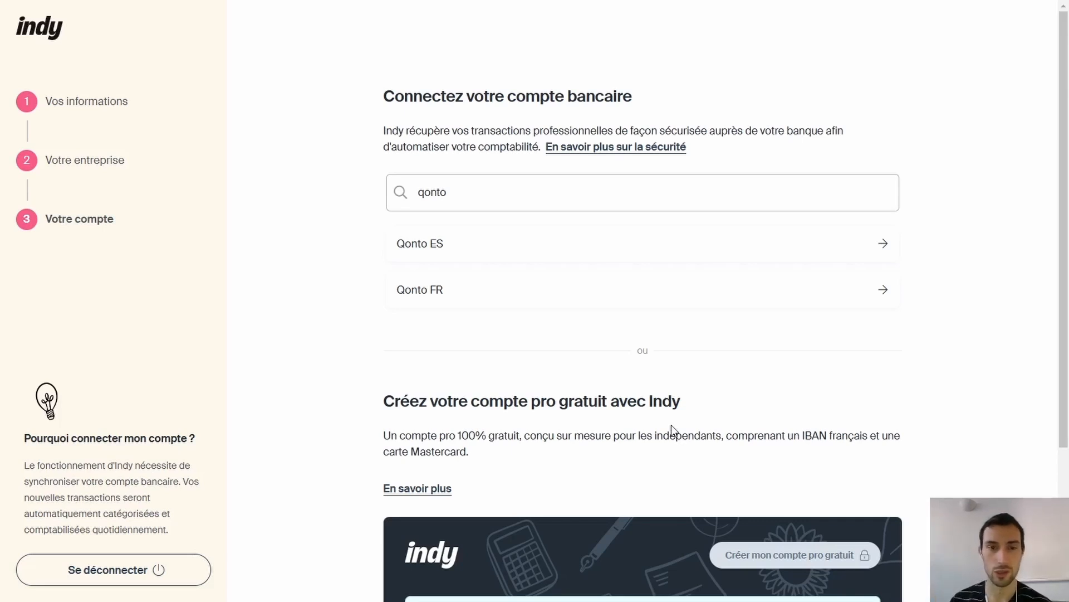
pyautogui.moveTo(701, 403); pyautogui.dragTo(384, 402)
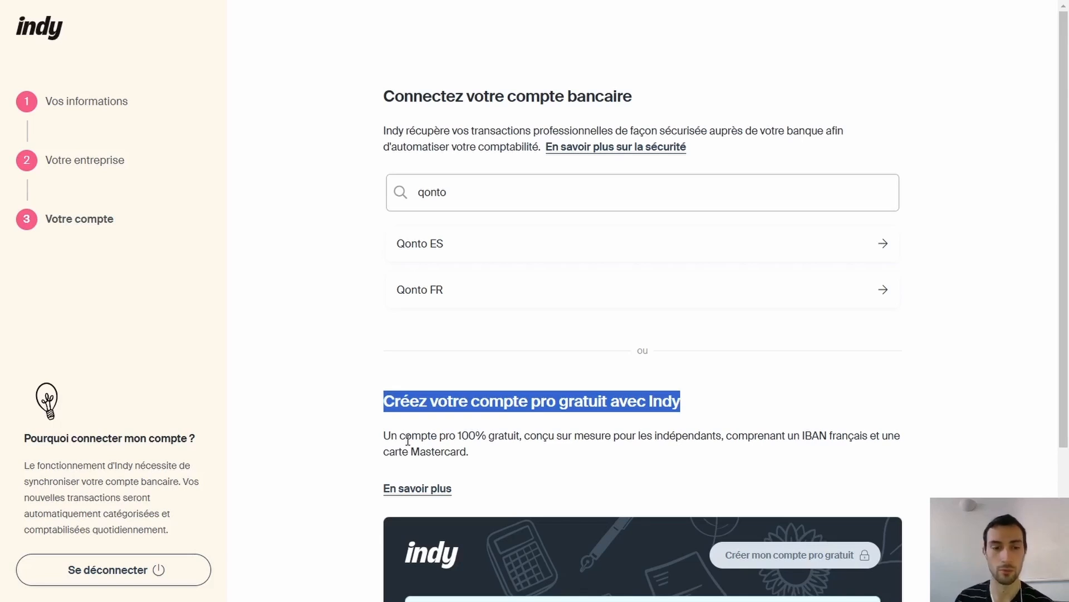
pyautogui.click(324, 426)
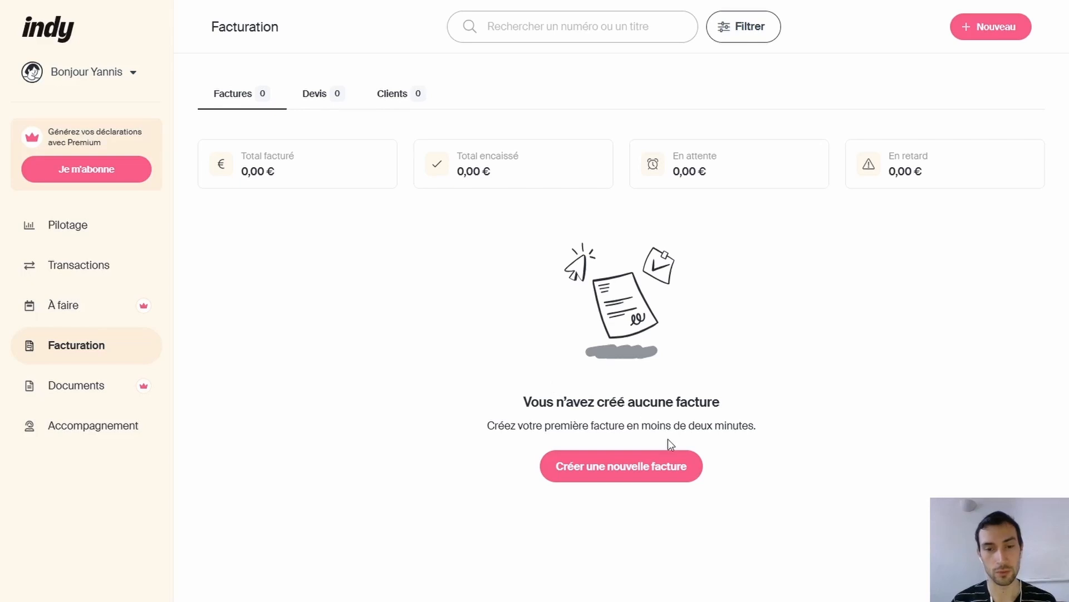
# Examine the Factures, Devis and Clients sections of Facturation.
pyautogui.moveTo(600, 426); pyautogui.dragTo(766, 429)
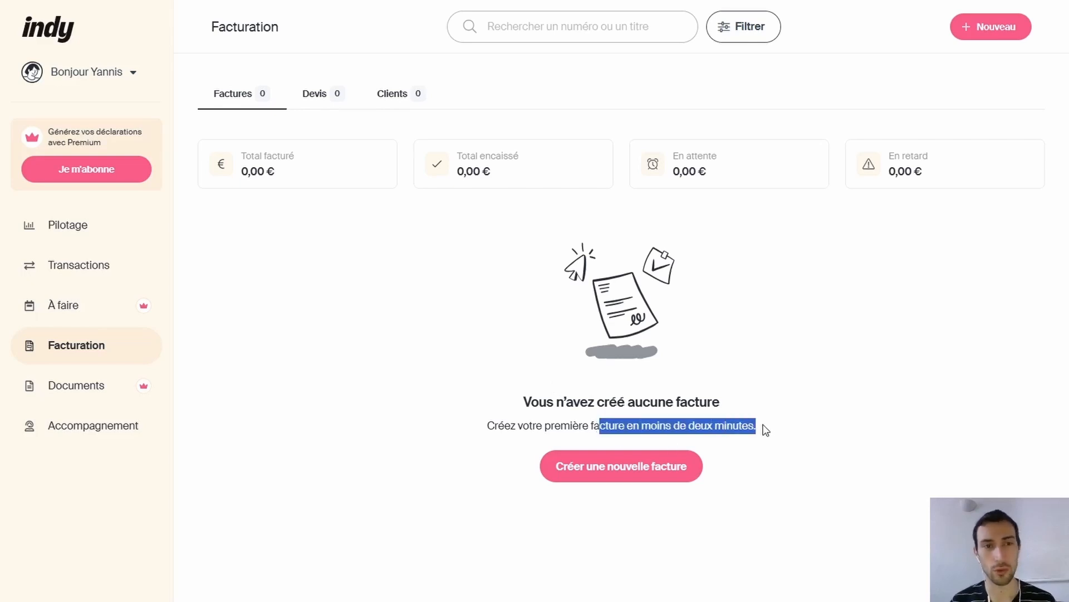
pyautogui.click(579, 326)
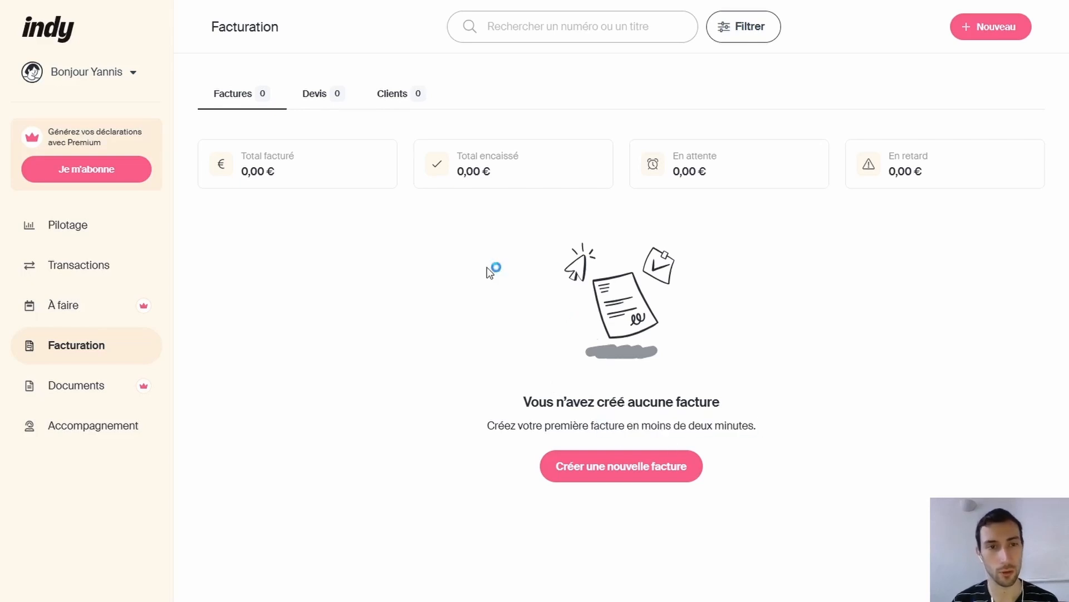
pyautogui.click(316, 93)
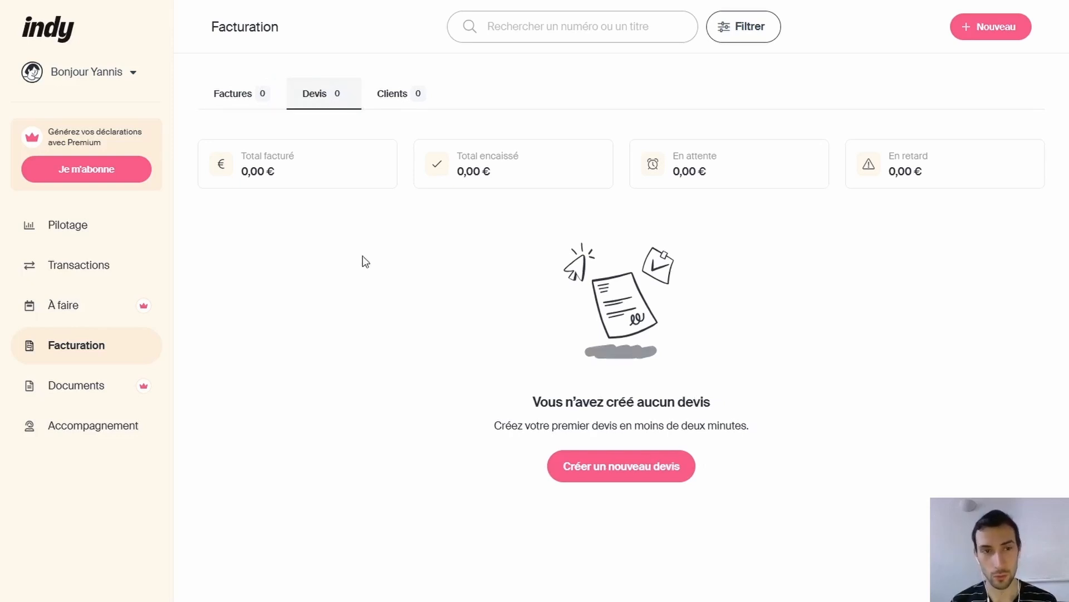
pyautogui.click(397, 96)
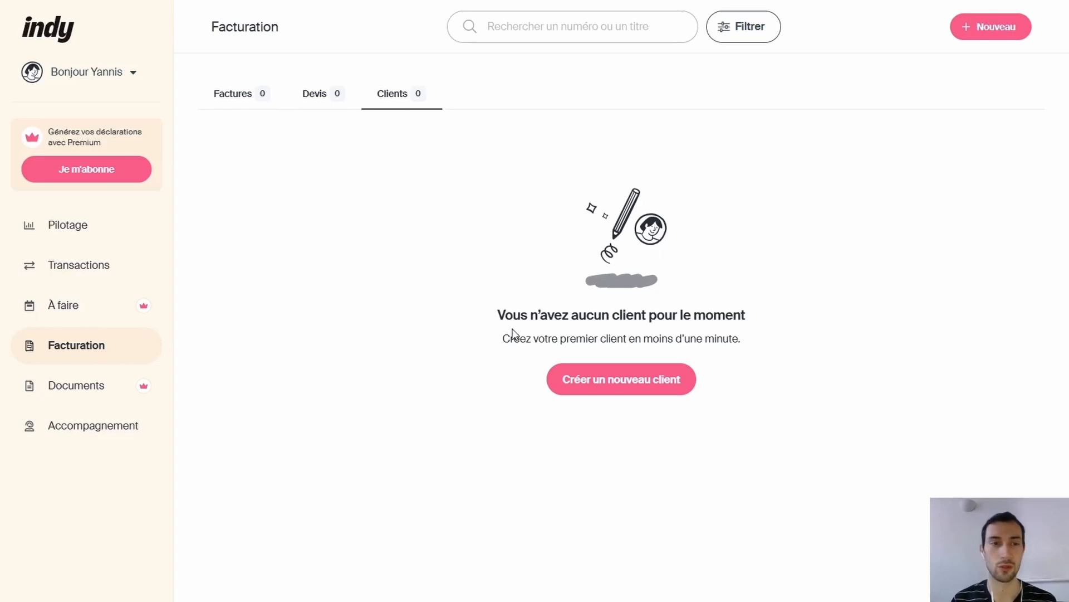
# Return to the Factures section of Facturation and start creating a new invoice.
pyautogui.click(250, 97)
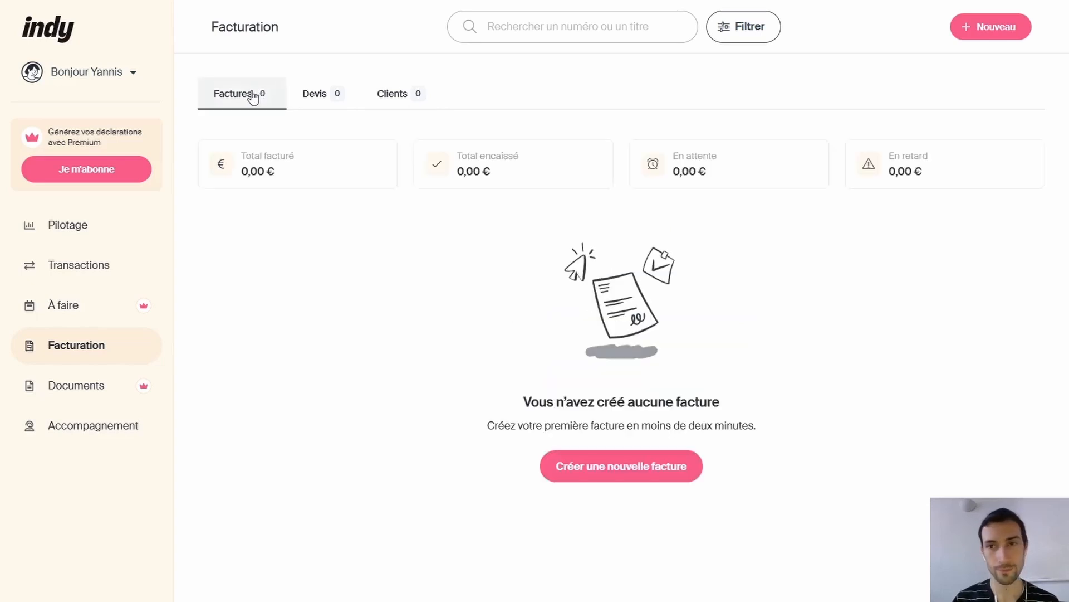
pyautogui.click(592, 474)
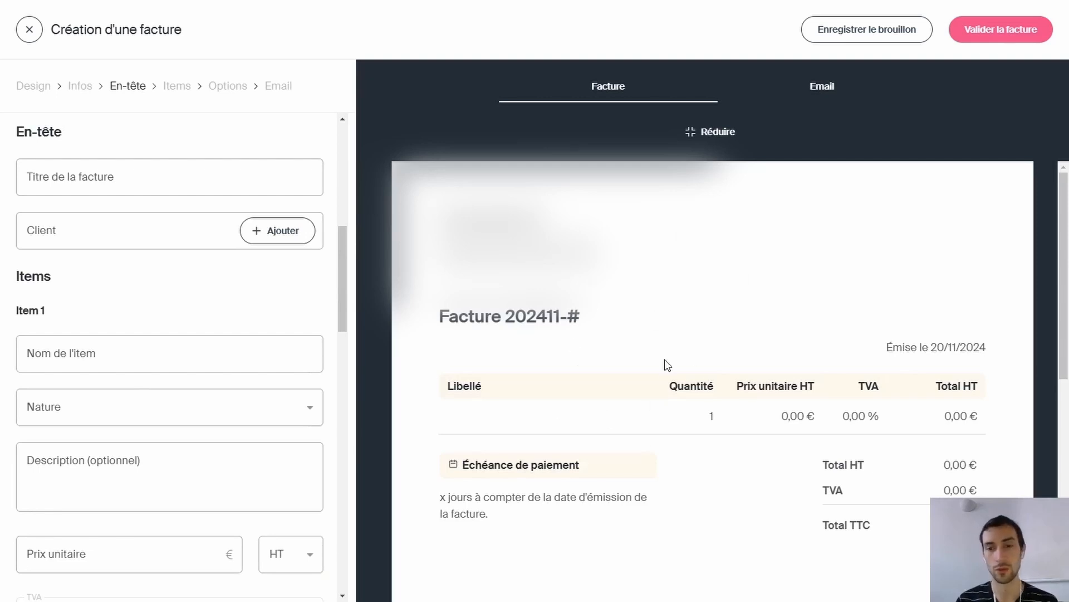
pyautogui.click(170, 169)
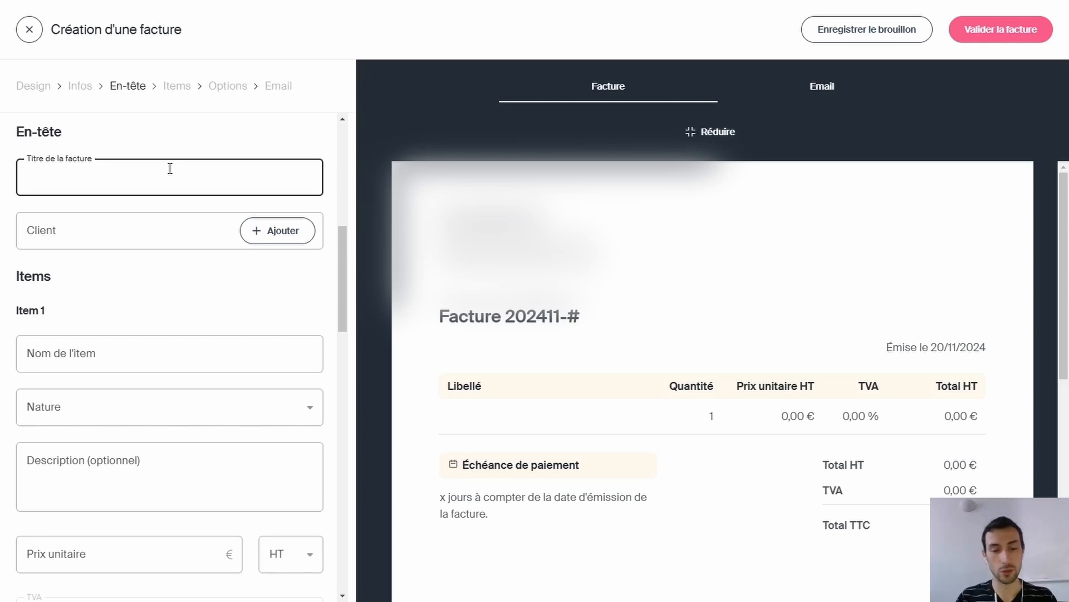
pyautogui.write('Facture')
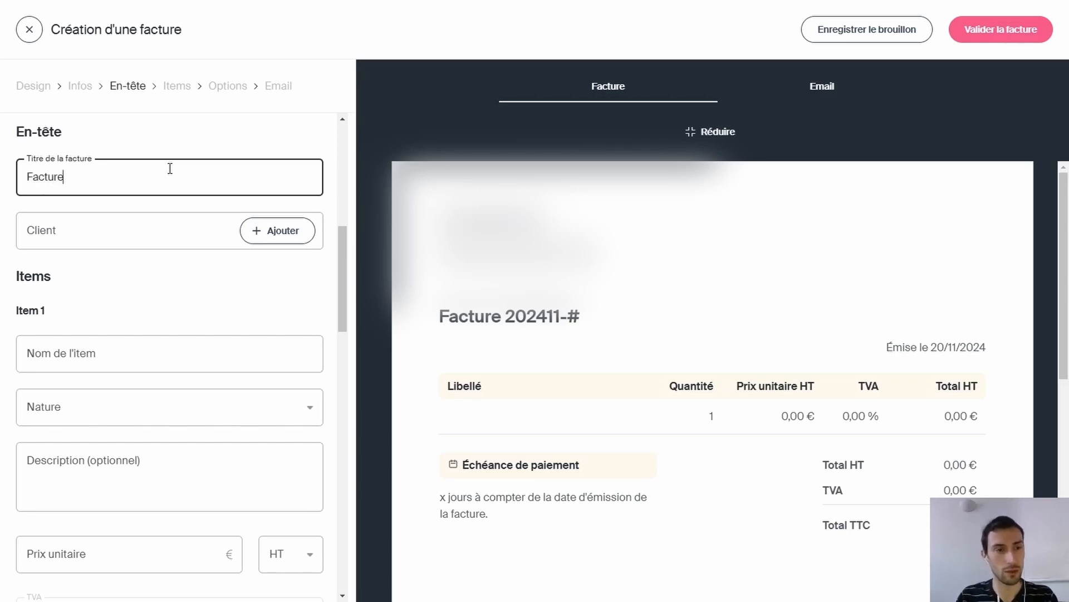
pyautogui.click(455, 342)
pyautogui.doubleClick(444, 346)
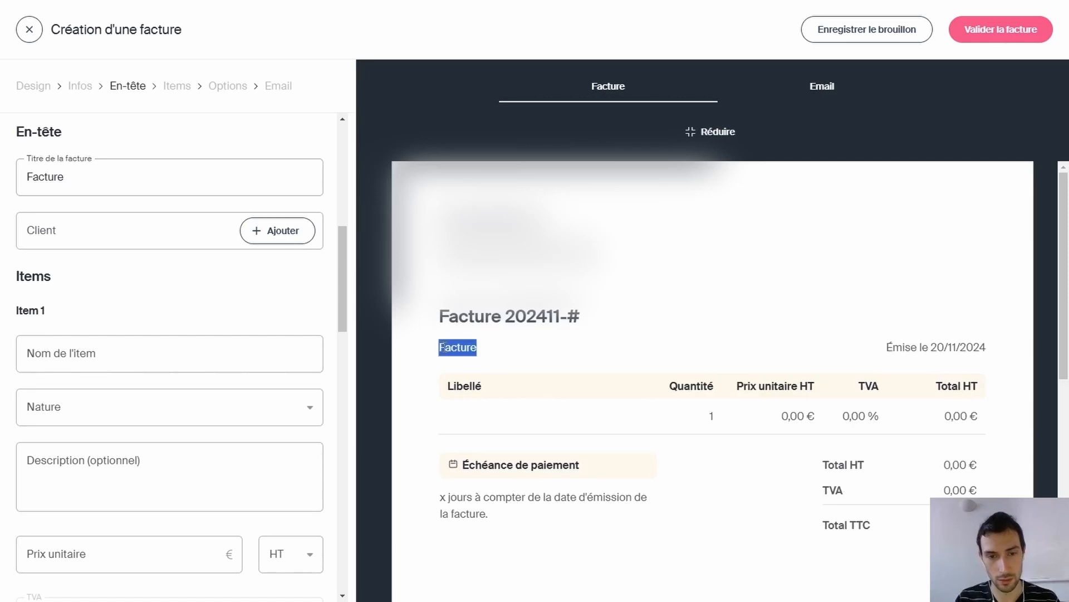
pyautogui.doubleClick(104, 188)
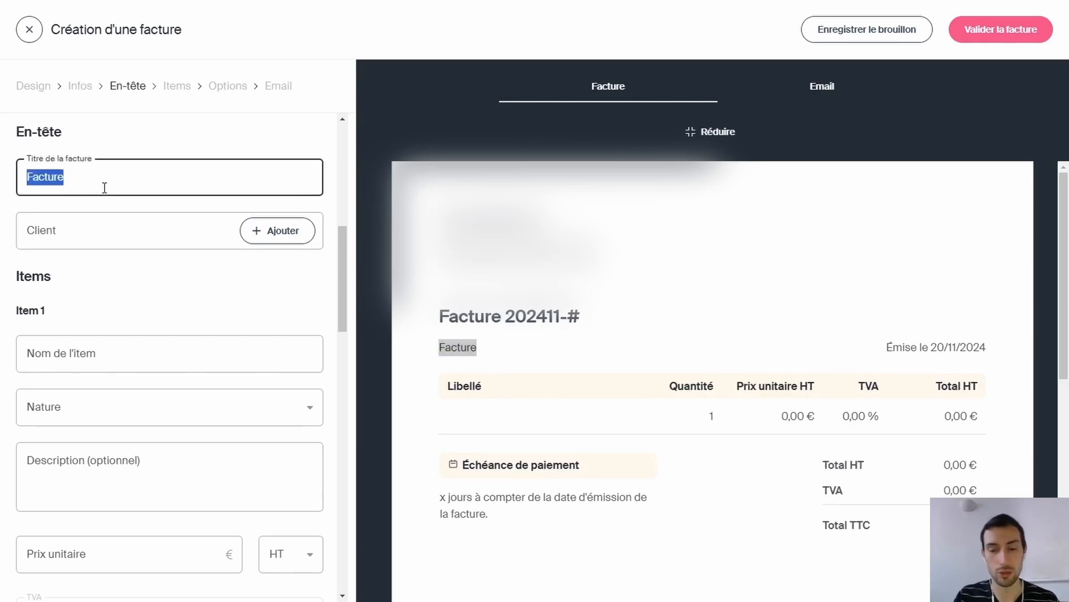
pyautogui.press('BackSpace')
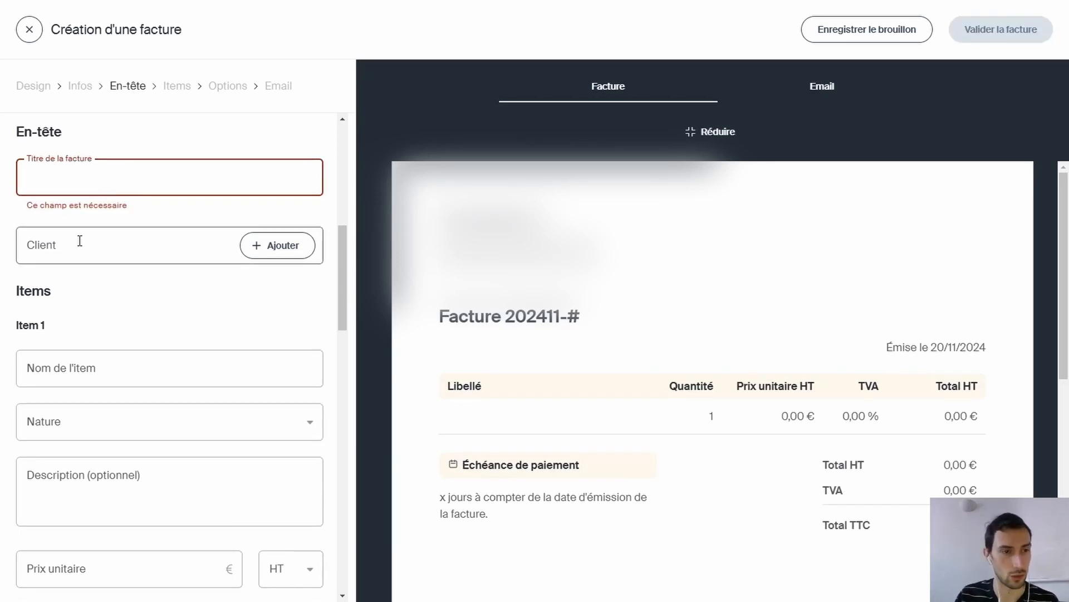
# Title the invoice "Conseil" in its header section.
pyautogui.click(80, 241)
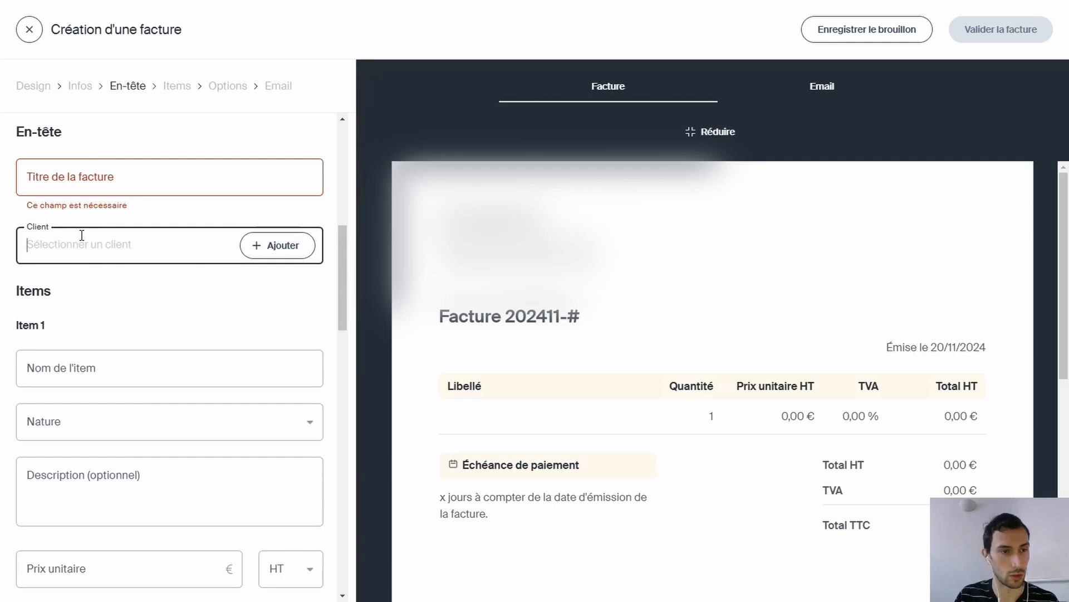
pyautogui.click(74, 178)
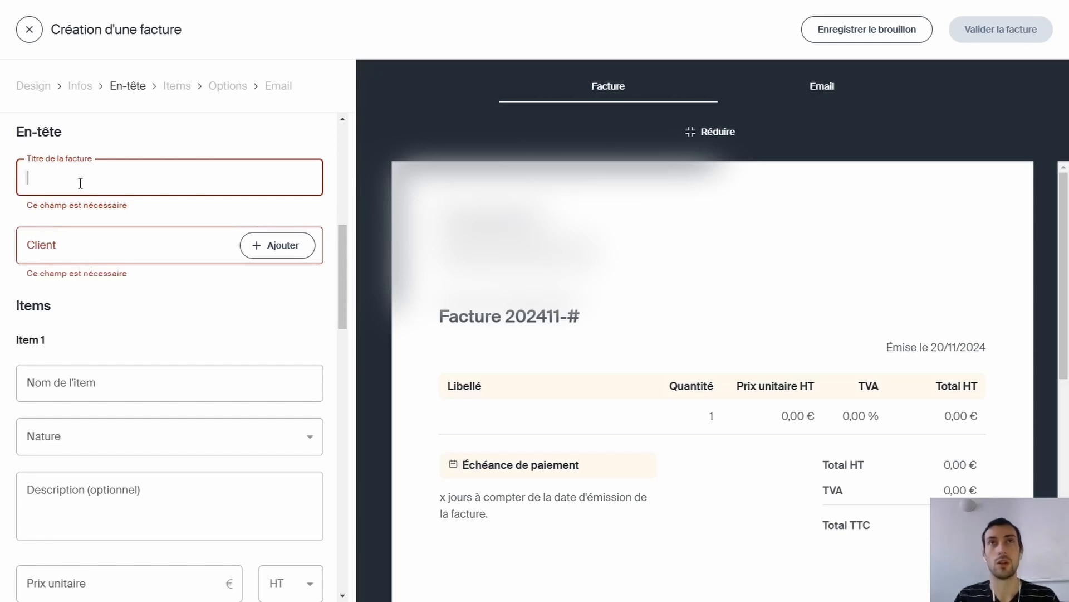
pyautogui.write('Conseil')
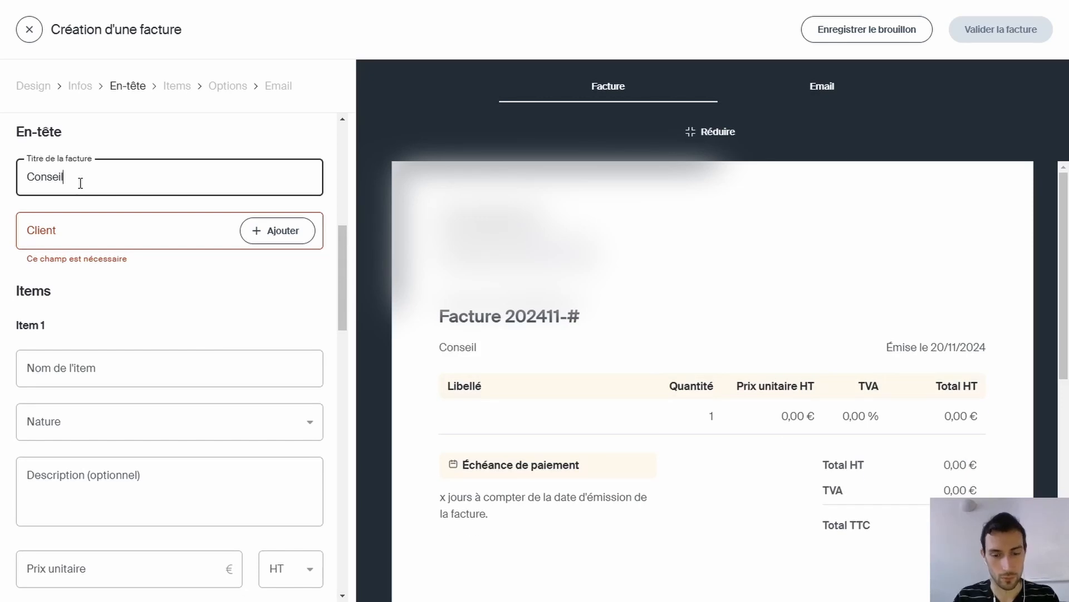
# Open the new client form from the invoice's Client field, review its fields and close it without saving.
pyautogui.click(82, 231)
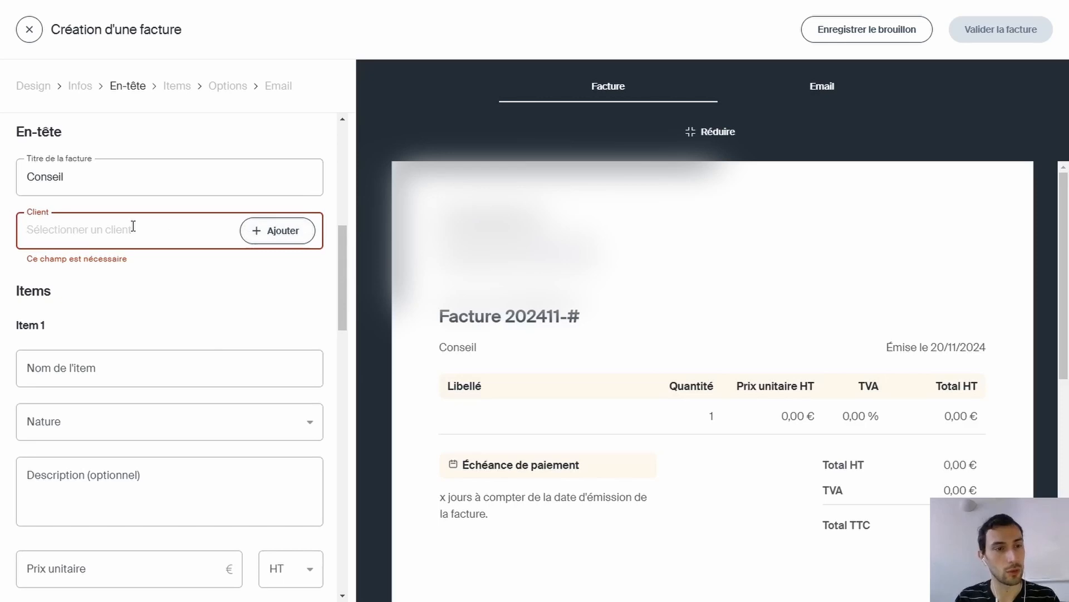
pyautogui.scroll(-2, 160, 258)
pyautogui.click(260, 144)
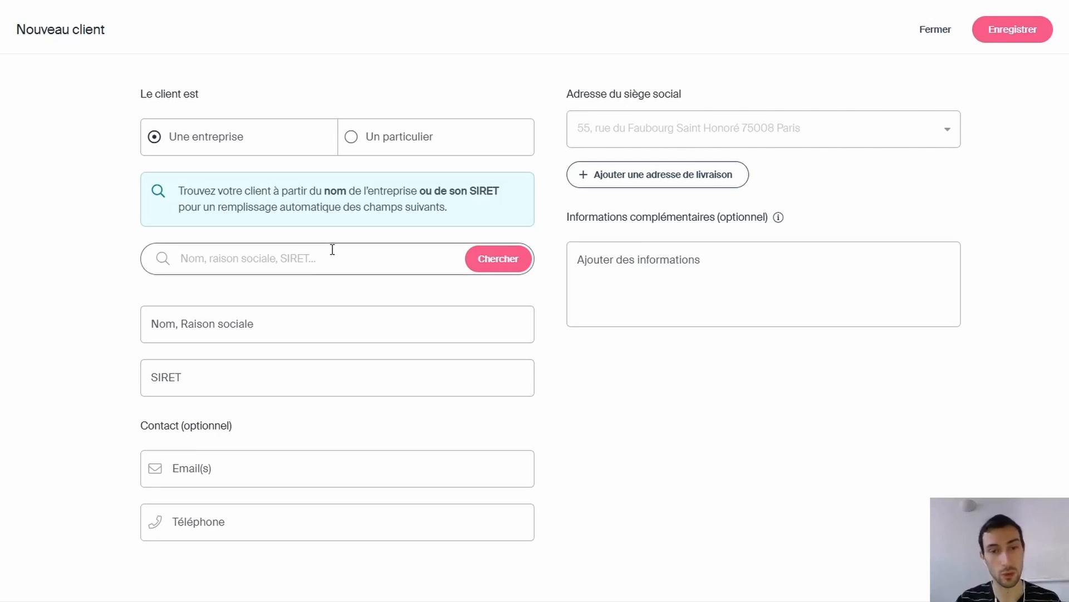
pyautogui.click(929, 29)
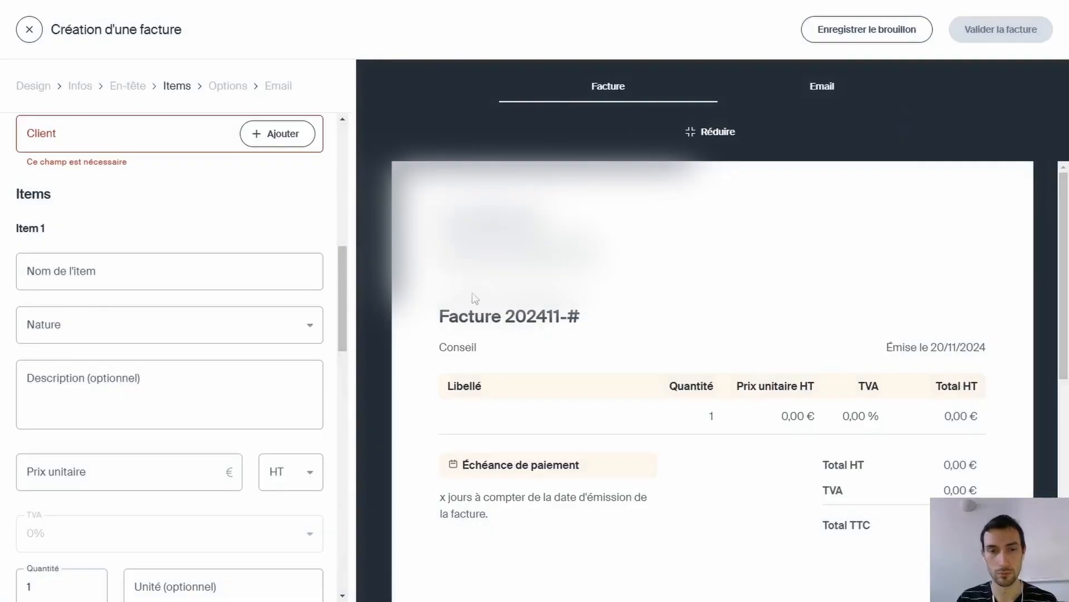
# Name the first invoice item "Chaussures".
pyautogui.click(113, 266)
pyautogui.scroll(-1, 113, 266)
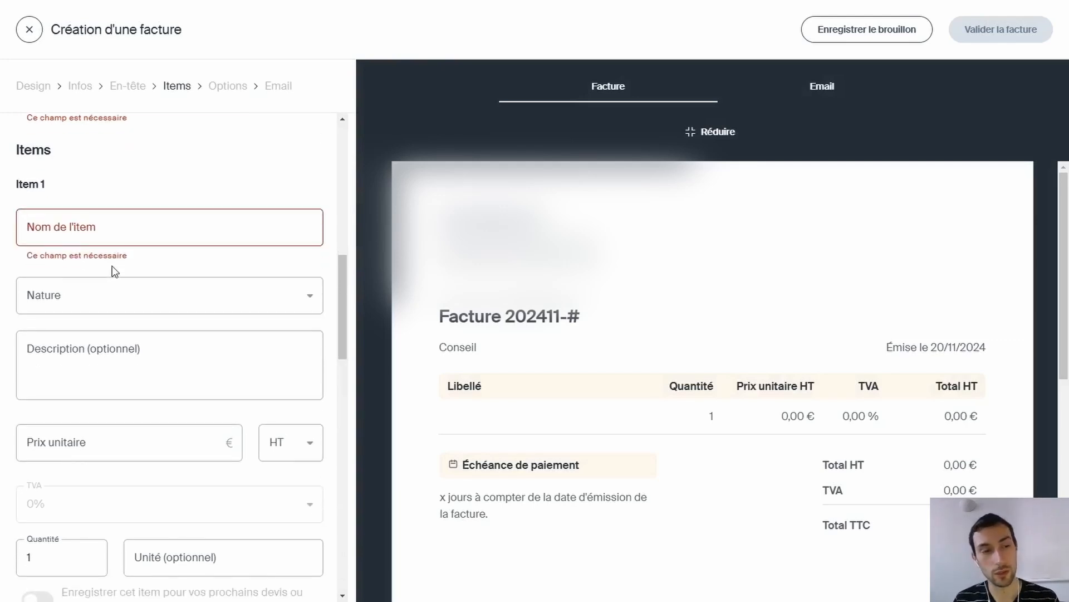
pyautogui.click(61, 227)
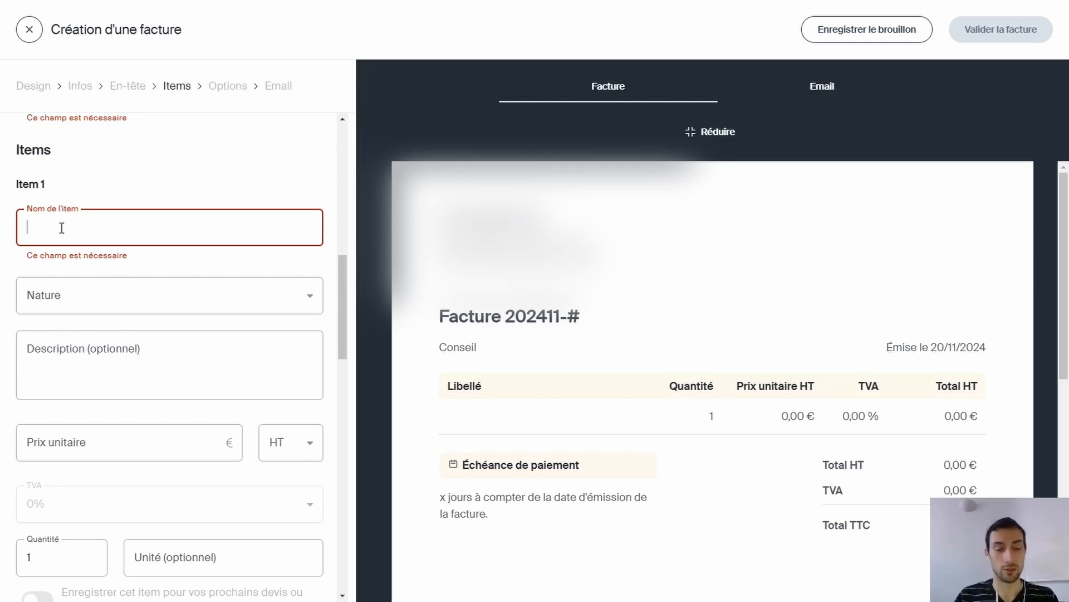
pyautogui.write('Chaussures')
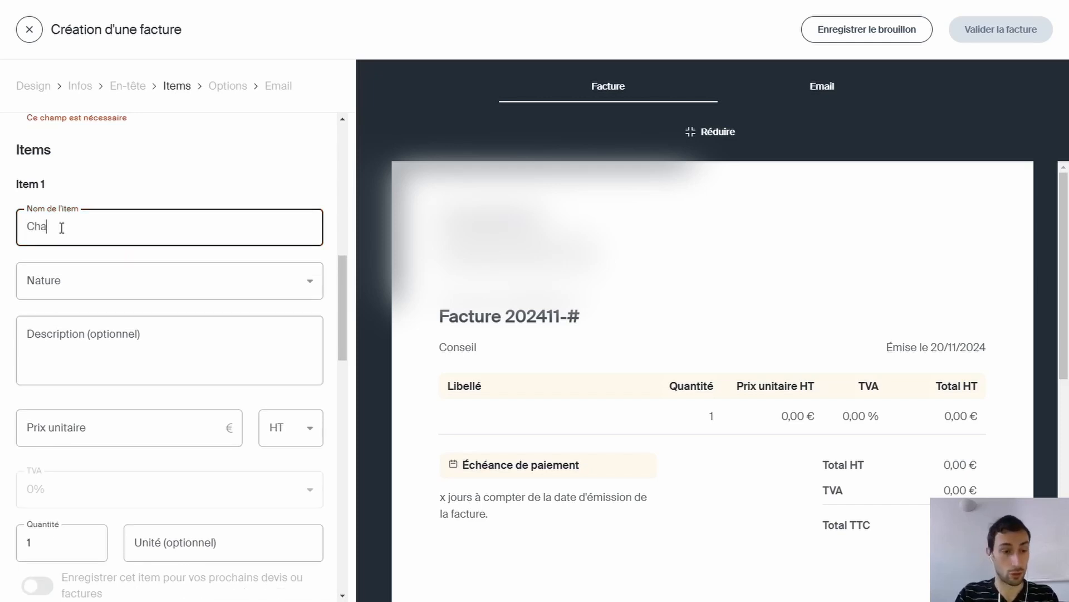
# Set the nature of the Chaussures item to Marchandise.
pyautogui.click(159, 249)
pyautogui.click(158, 249)
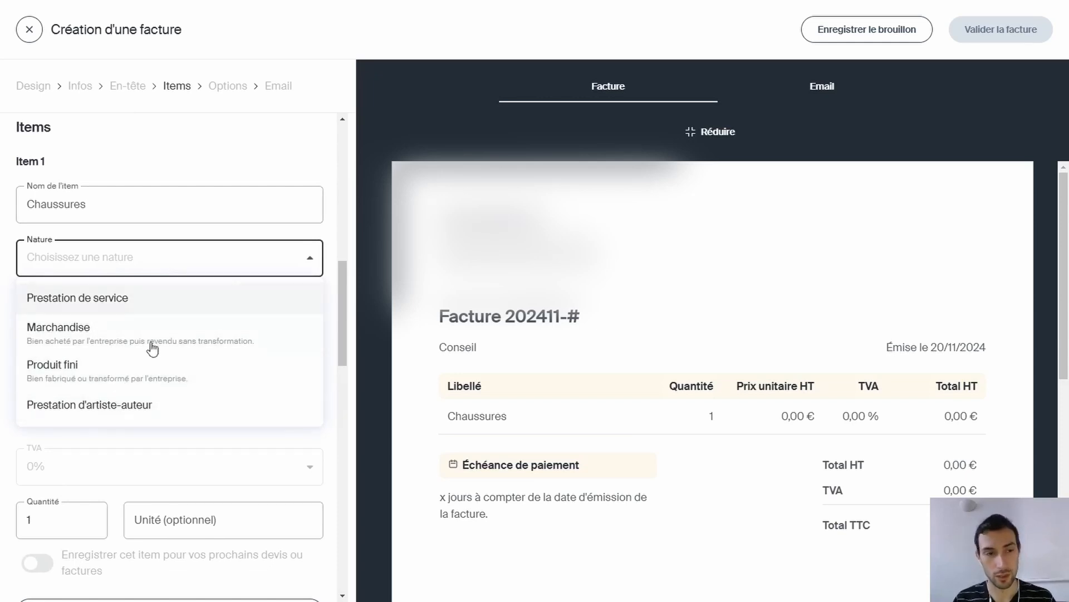
pyautogui.click(113, 366)
pyautogui.click(90, 261)
pyautogui.click(72, 331)
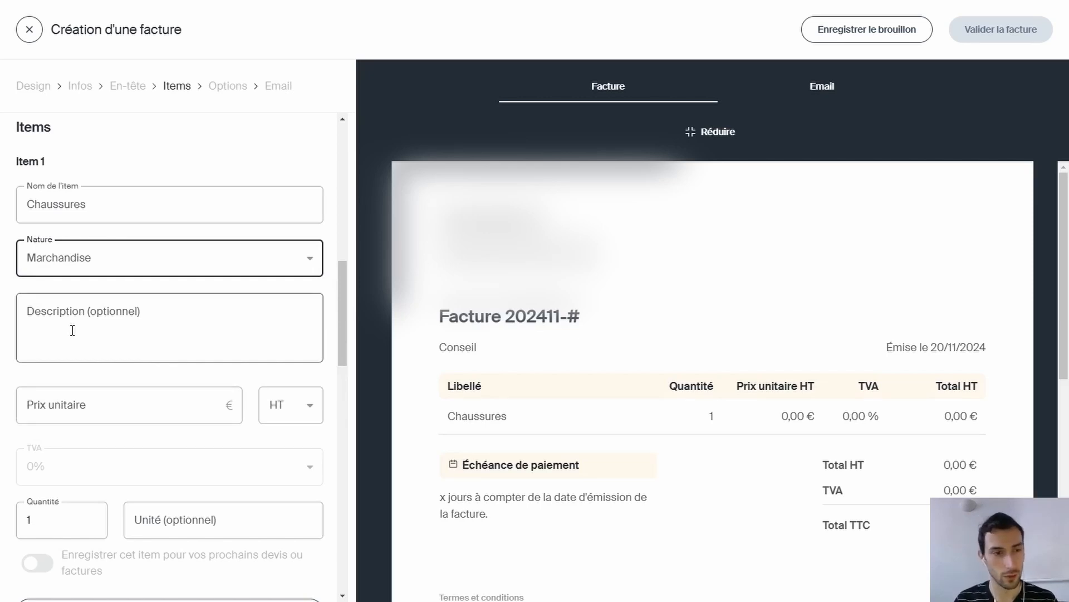
# Leave the item's optional description empty and set its unit price to 100 €.
pyautogui.scroll(-2, 72, 330)
pyautogui.click(67, 227)
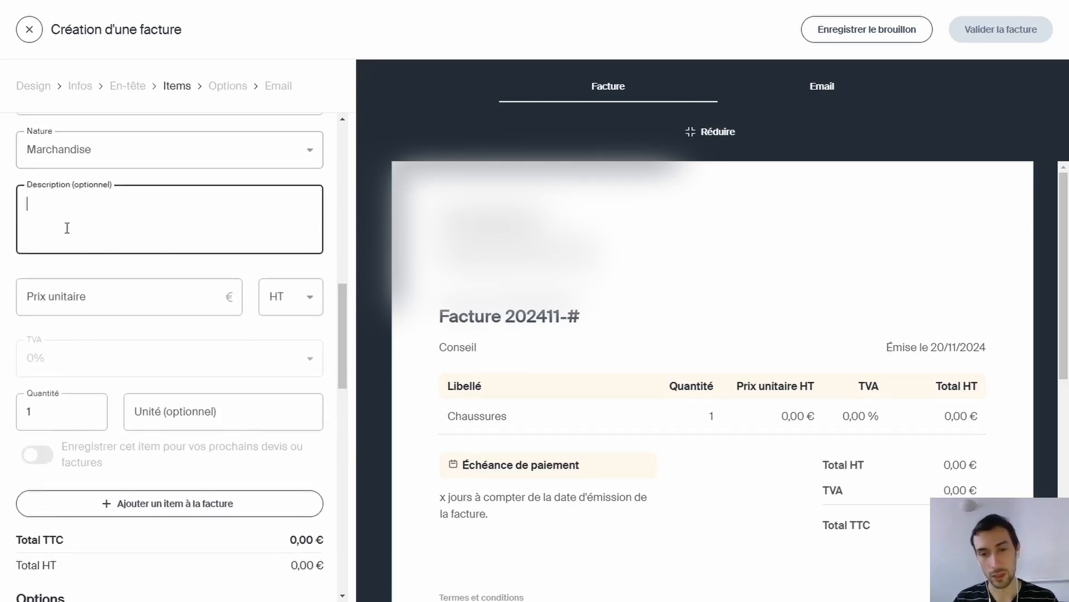
pyautogui.click(11, 223)
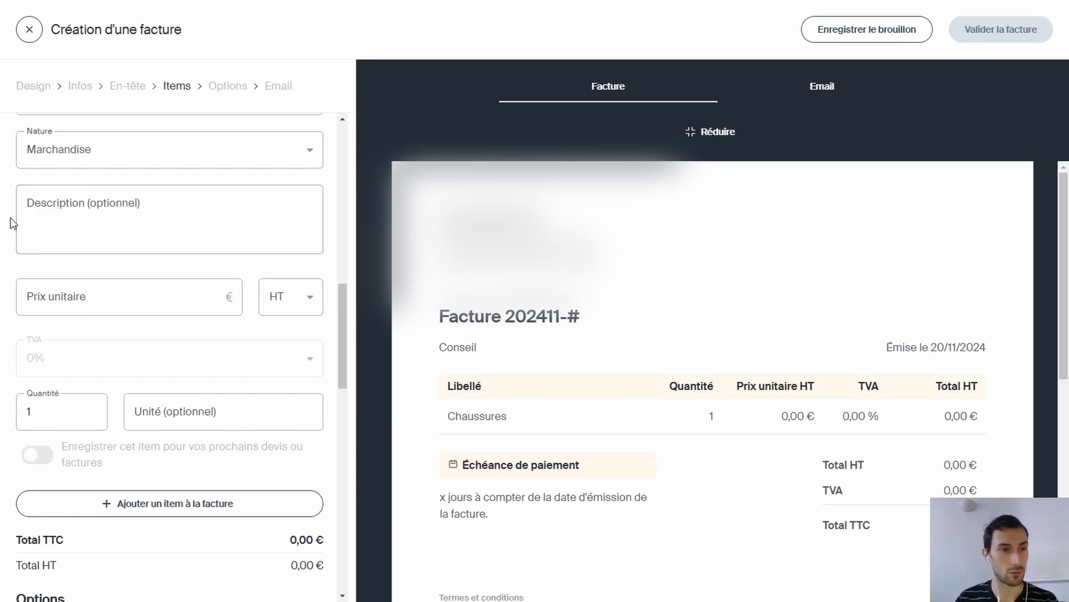
pyautogui.click(95, 301)
pyautogui.scroll(-1, 95, 300)
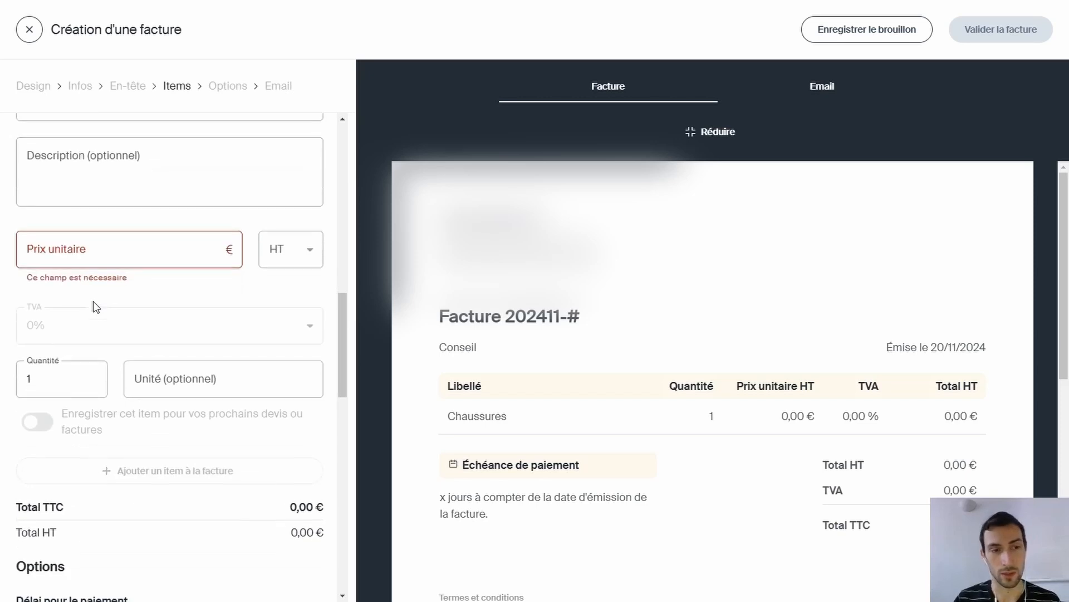
pyautogui.click(73, 259)
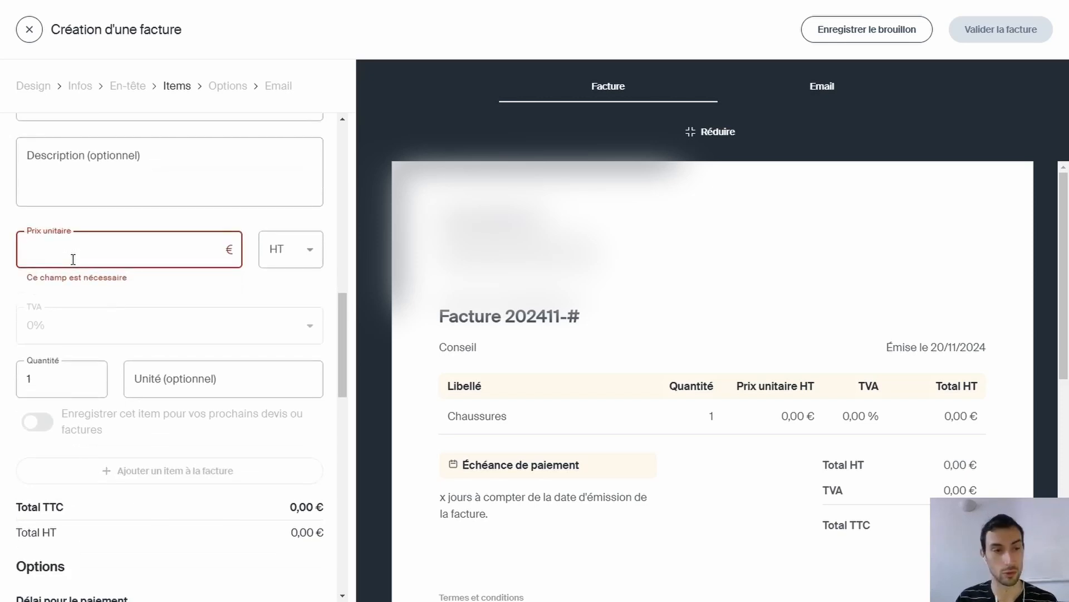
pyautogui.write('100')
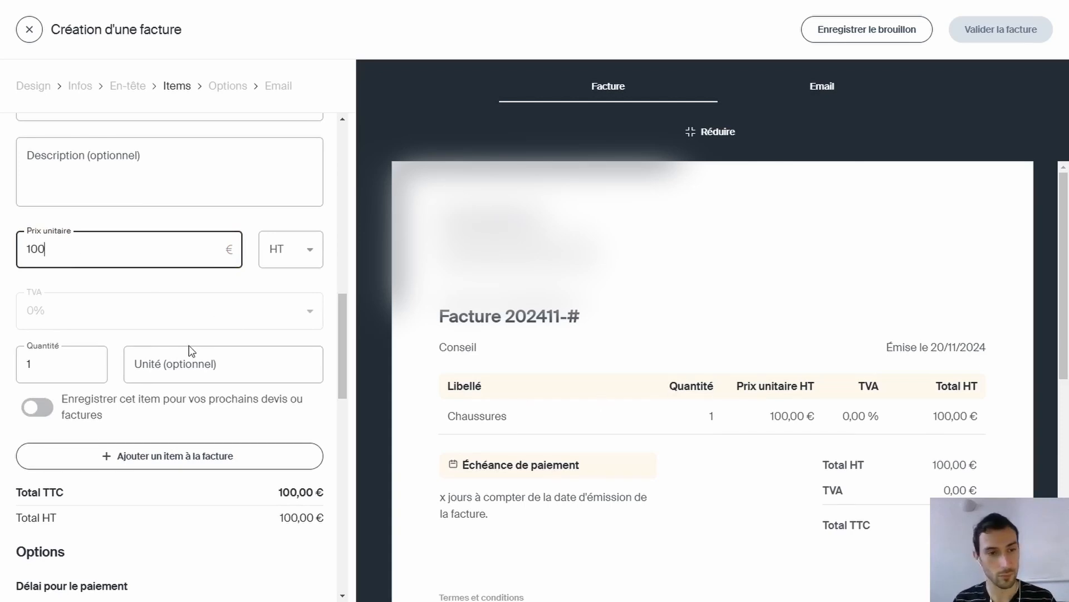
# Check the TVA amount in the invoice preview and review the item's quantity, unit and save-for-reuse settings.
pyautogui.scroll(-1, 251, 290)
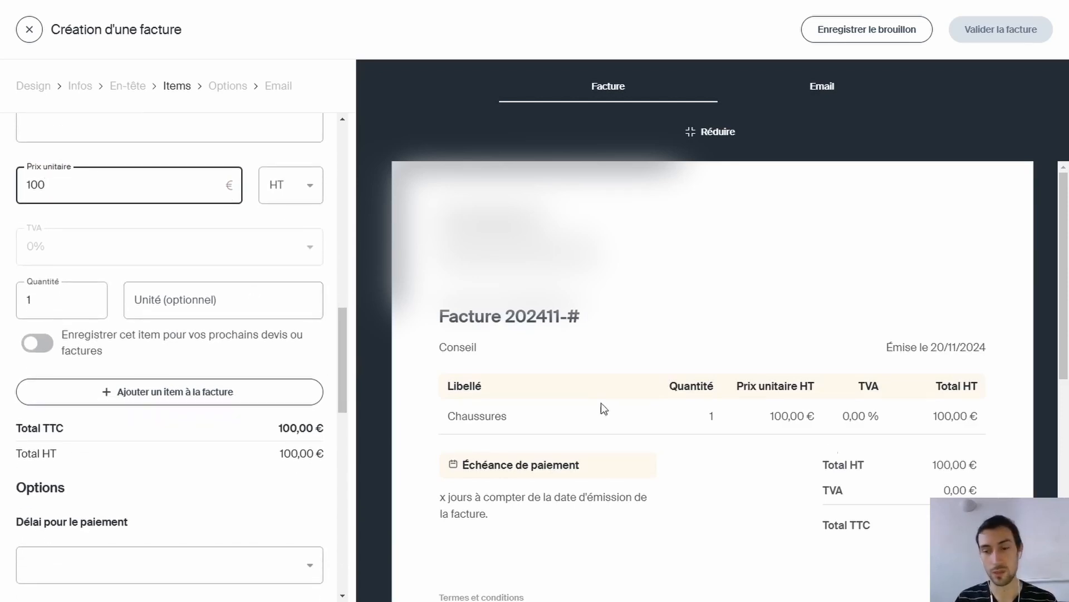
pyautogui.moveTo(939, 493); pyautogui.dragTo(980, 493)
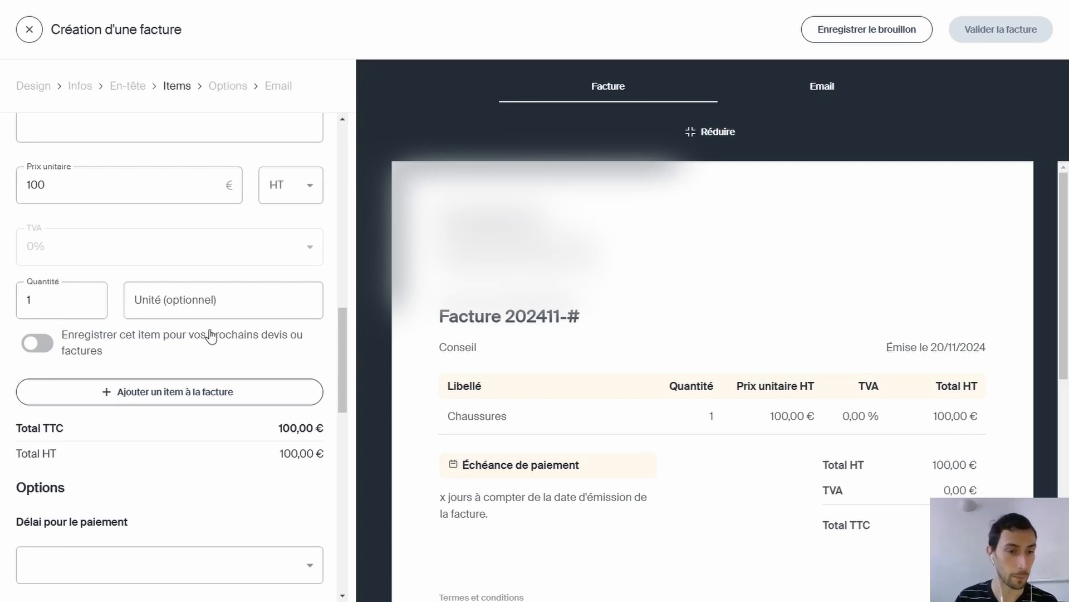
pyautogui.scroll(-3, 166, 240)
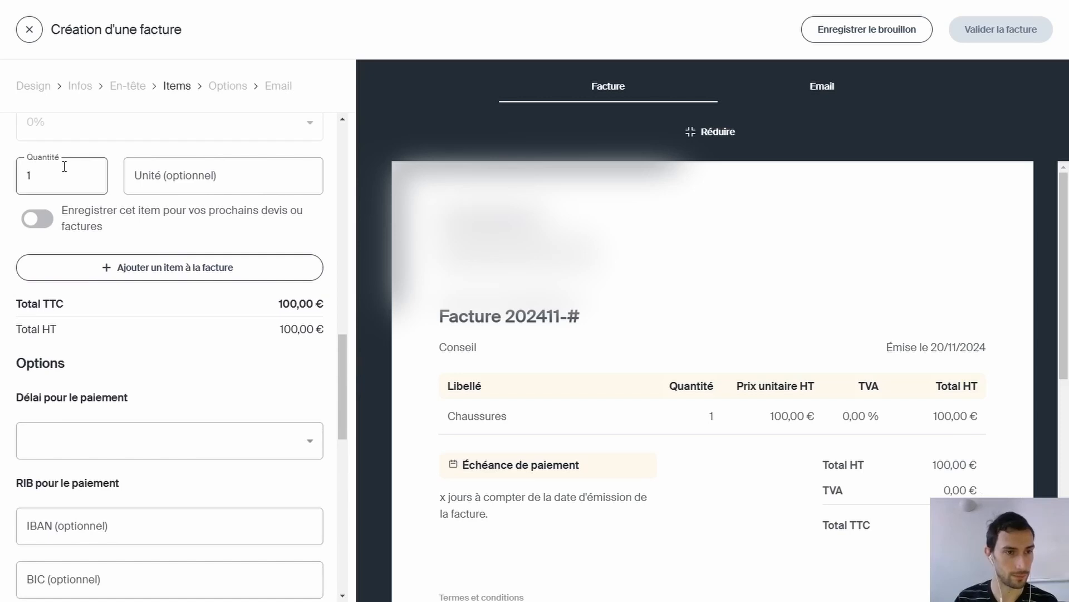
pyautogui.scroll(2, 132, 146)
pyautogui.scroll(-1, 132, 147)
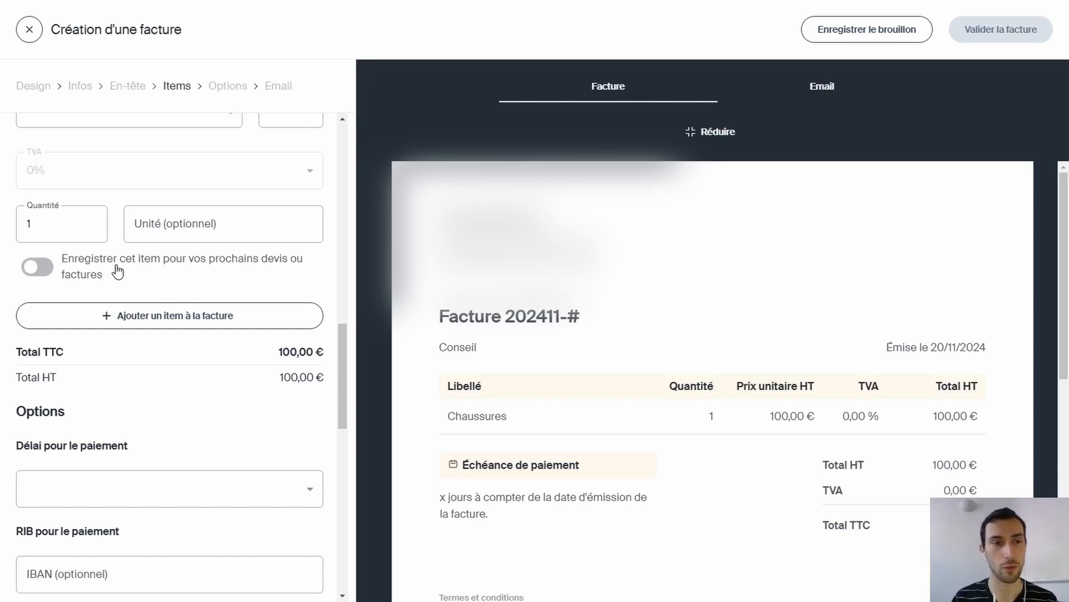
# Examine the payment terms offered under Délai pour le paiement in the invoice options, without choosing one.
pyautogui.scroll(-3, 117, 272)
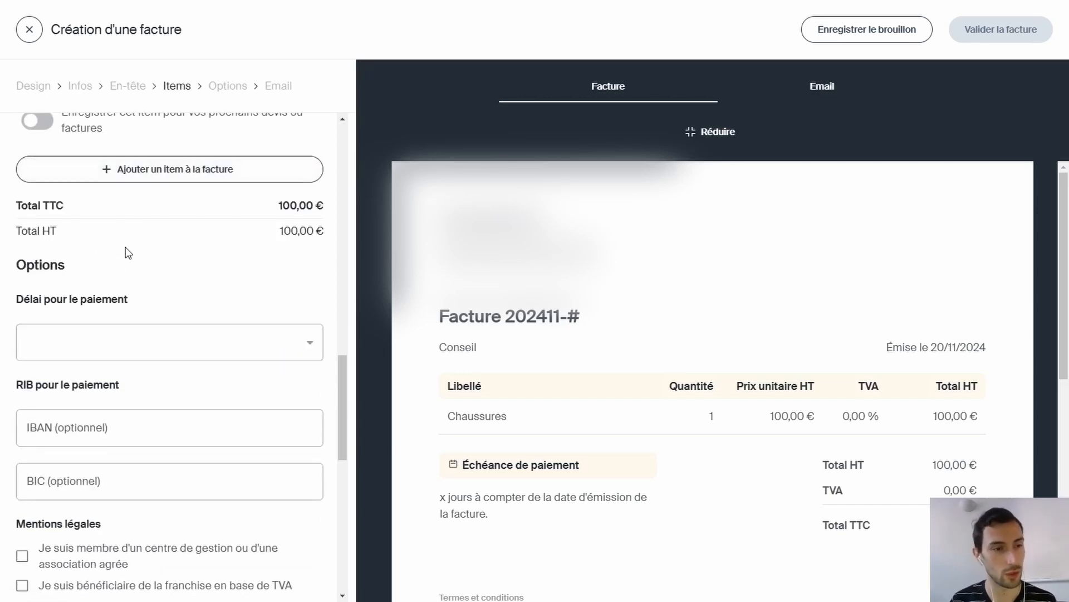
pyautogui.scroll(-1, 128, 254)
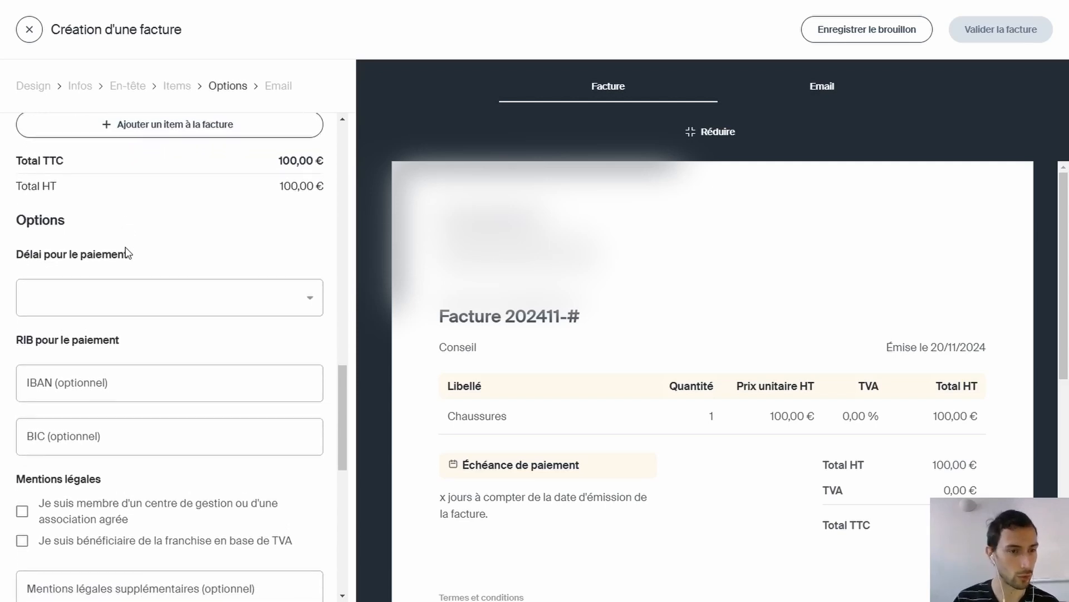
pyautogui.scroll(-1, 126, 252)
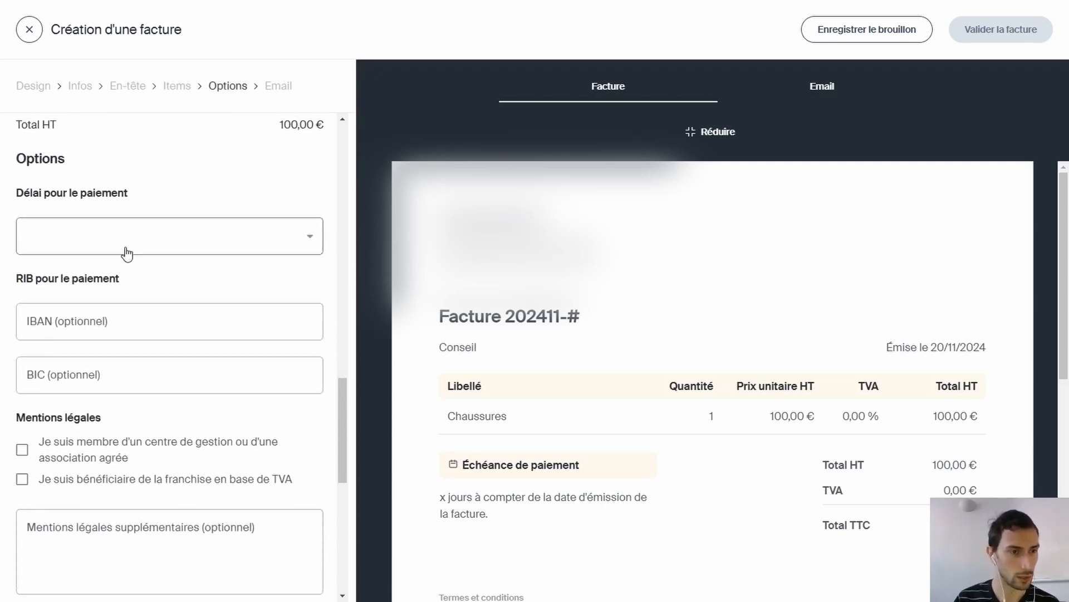
pyautogui.click(127, 236)
pyautogui.click(80, 235)
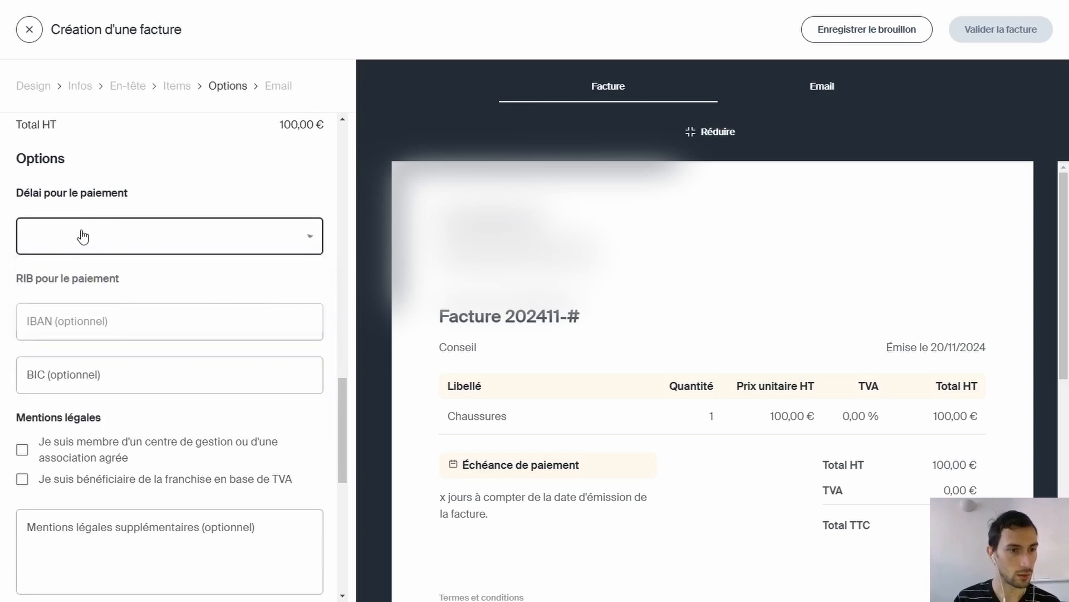
pyautogui.click(82, 235)
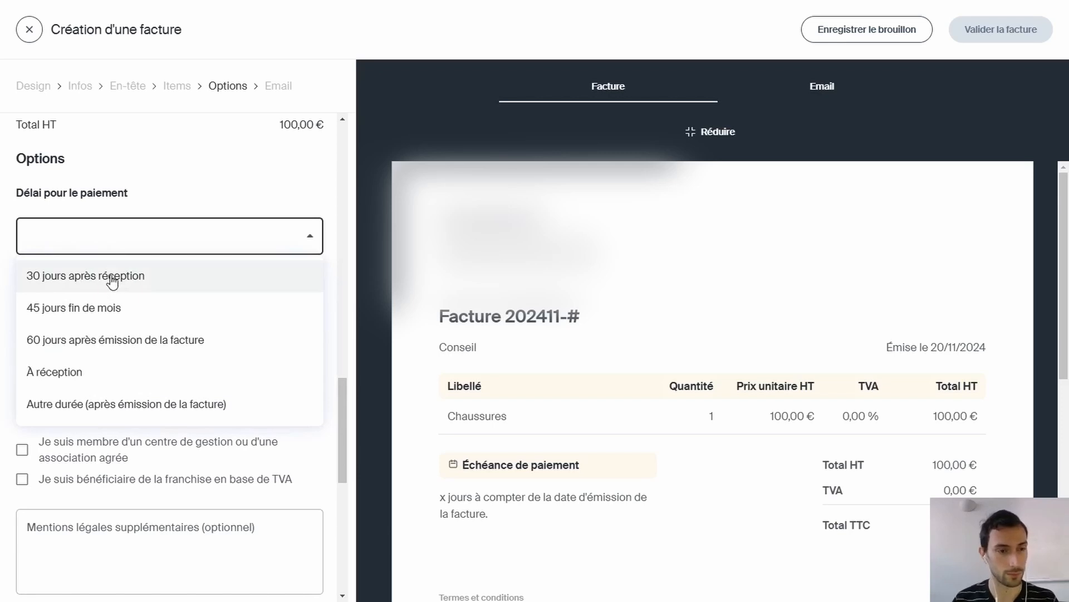
pyautogui.scroll(-2, 234, 298)
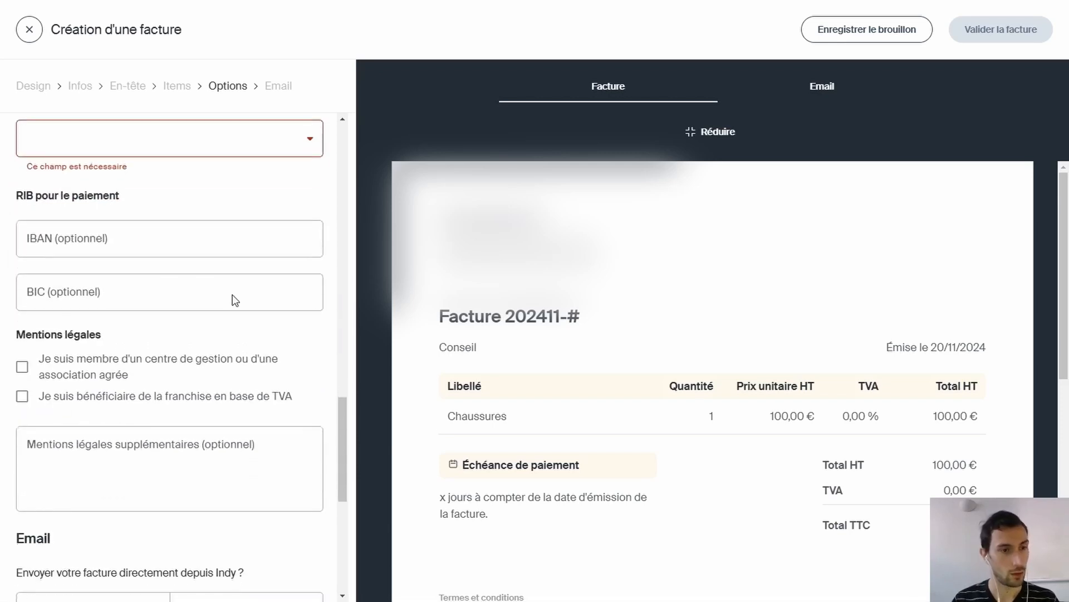
# Review the optional IBAN and BIC fields, the rest of the invoice preview and the Mentions légales options.
pyautogui.click(174, 238)
pyautogui.click(176, 290)
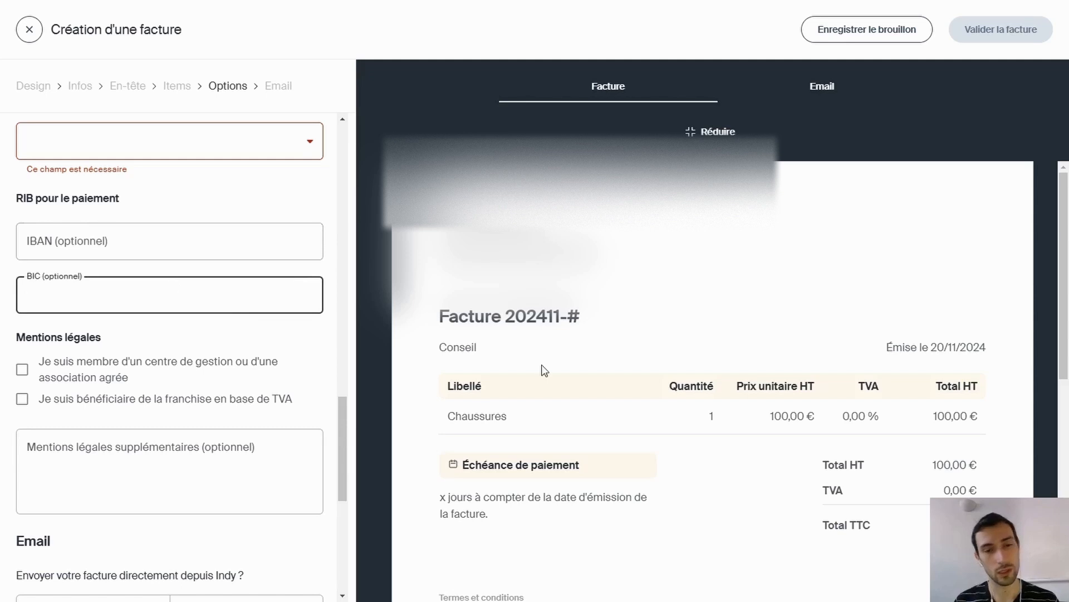
pyautogui.scroll(-8, 543, 370)
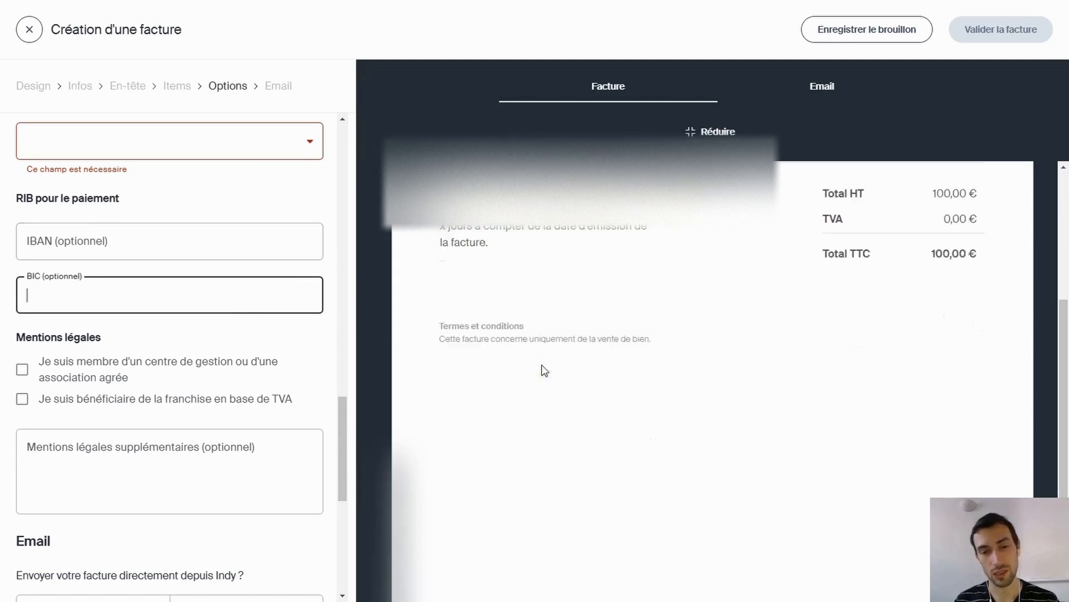
pyautogui.click(253, 317)
pyautogui.scroll(-3, 263, 316)
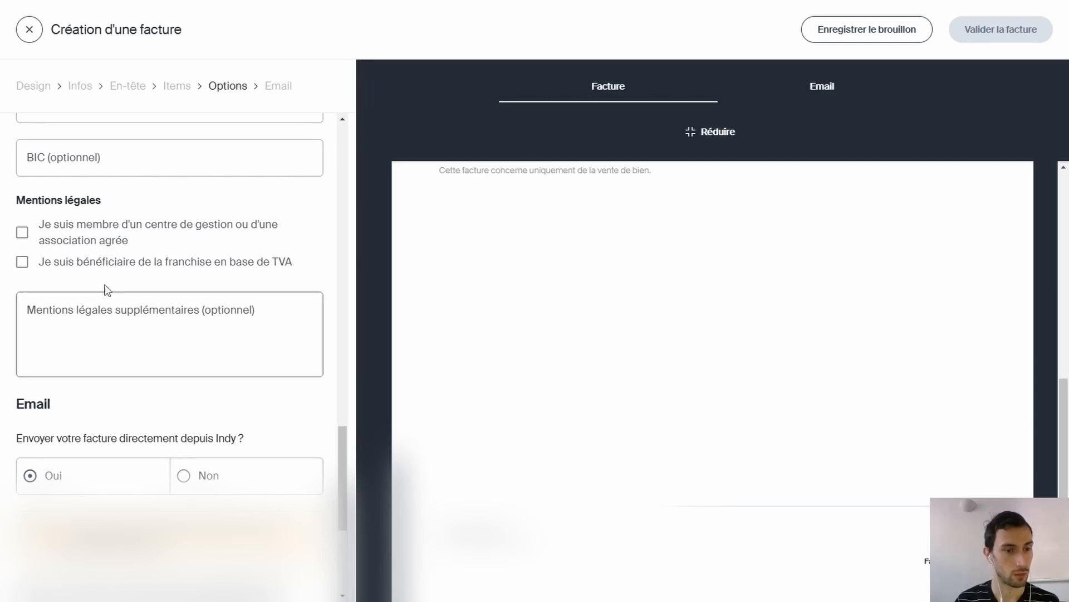
pyautogui.scroll(-1, 215, 301)
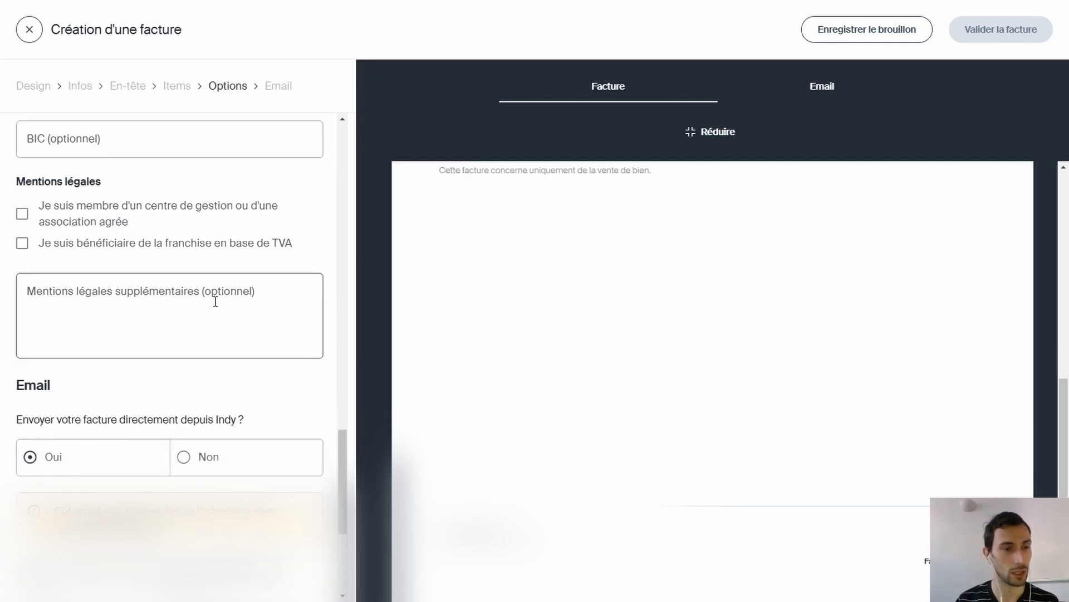
# Enable the legal mention "Je suis bénéficiaire de la franchise en base de TVA" and check its wording in the invoice preview.
pyautogui.click(132, 245)
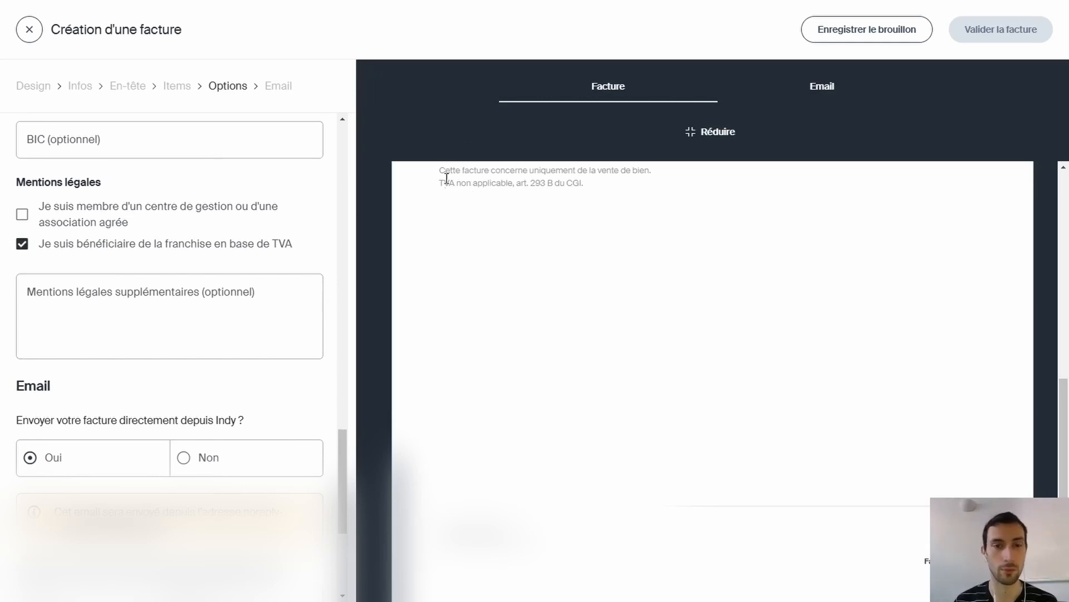
pyautogui.moveTo(444, 183); pyautogui.dragTo(583, 183)
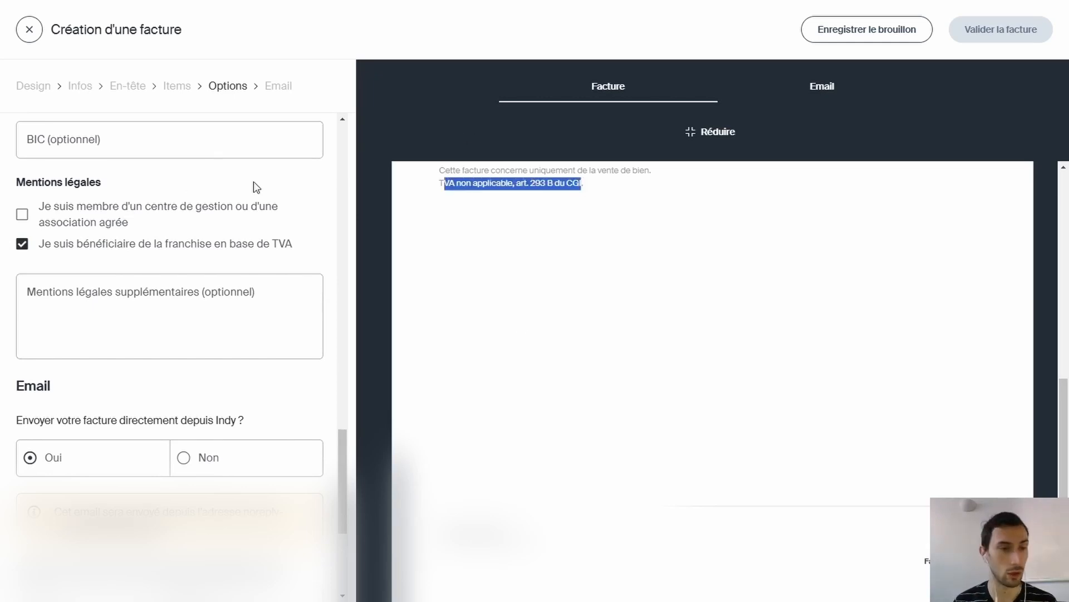
pyautogui.click(505, 254)
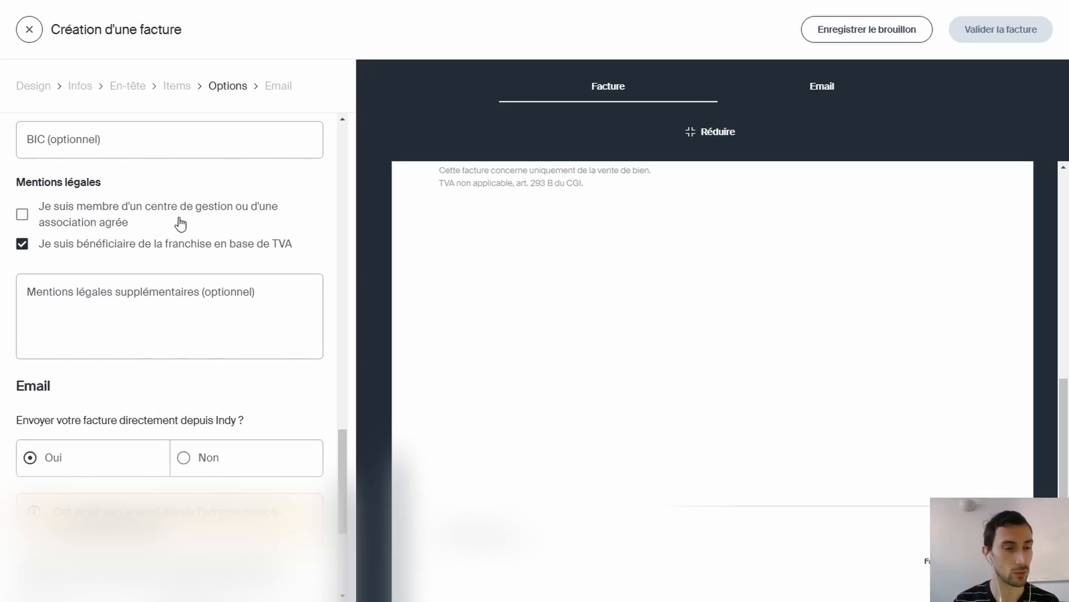
# Fill Mentions légales supplémentaires with the late-payment clause (10 % penalty, 40 € recovery indemnity) and placeholder lines for company, SIRET, RCS, TVA and head office.
pyautogui.scroll(-1, 180, 223)
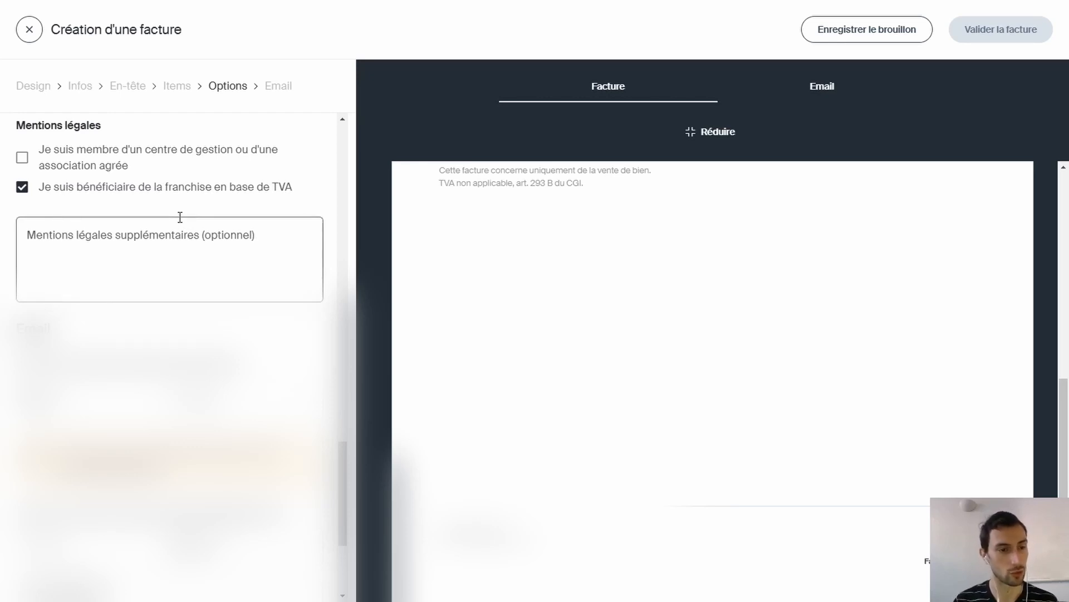
pyautogui.click(148, 250)
pyautogui.scroll(-4, 151, 249)
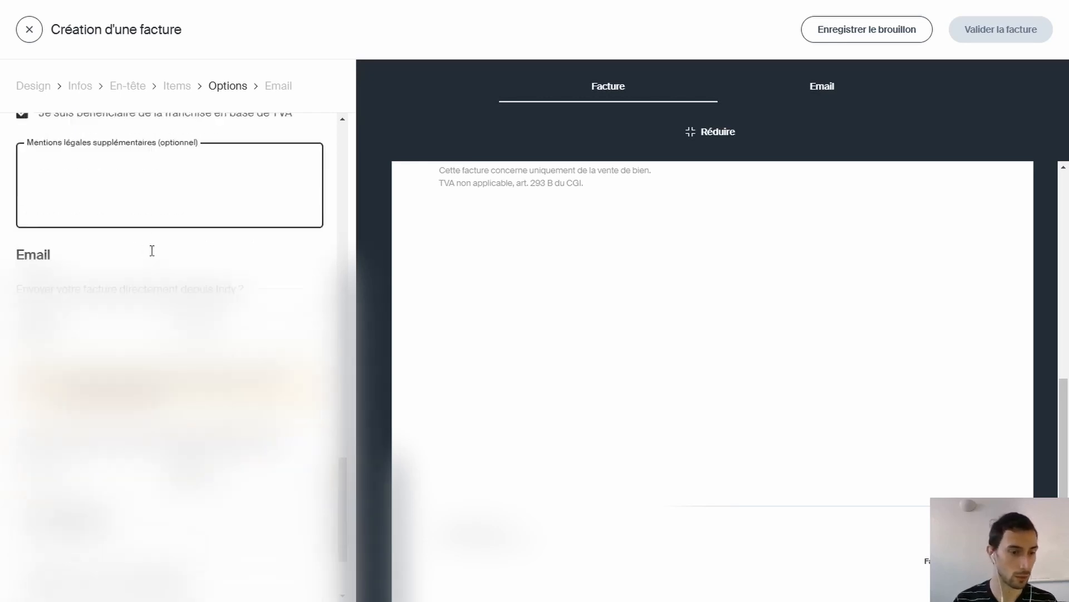
pyautogui.scroll(3, 151, 250)
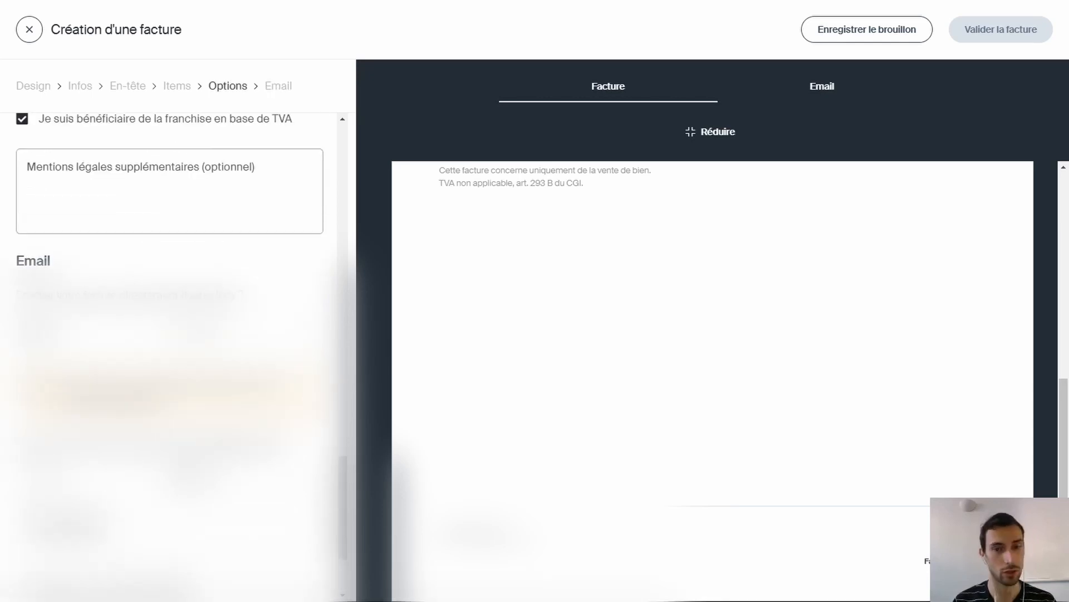
pyautogui.click(151, 217)
pyautogui.click(151, 250)
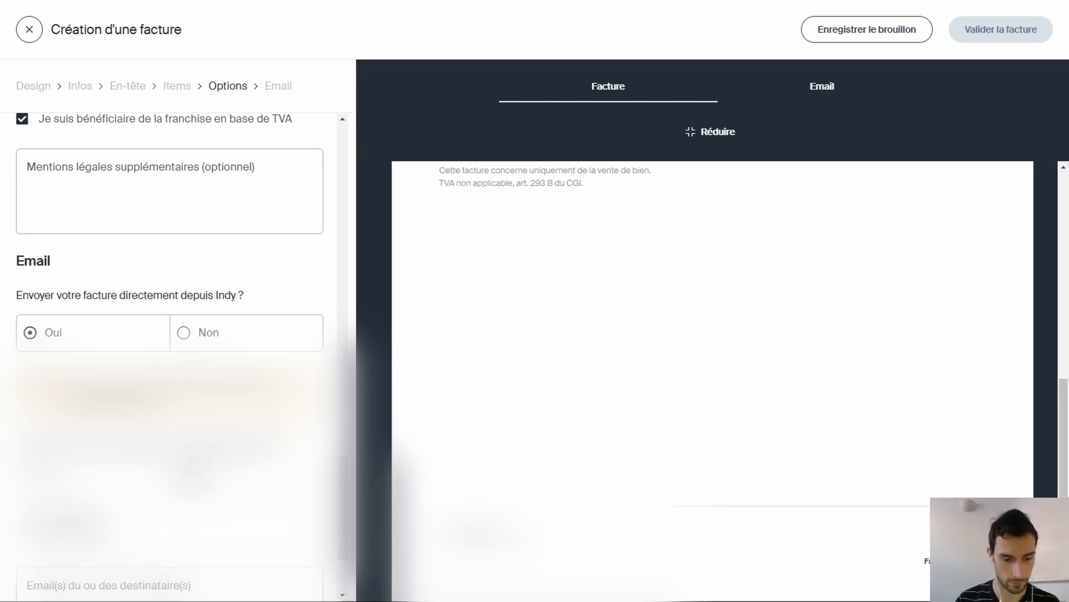
pyautogui.click(198, 217)
pyautogui.write("En cas de non paiement à la date d'échéance, un taux de pénalité de 10 % du montant de la facture ainsi qu'une indemnité forfaitaire pour frais de recouvrement de 40 € seront appliqués.   (Votre entreprise), (forme juridique) au capital de ............ €, SIRET : ............................... (Numéro RCS) au RCS de (Ville), Numéro de TVA intracommunautaire : ...................................... Siège Social : (Adresse)")
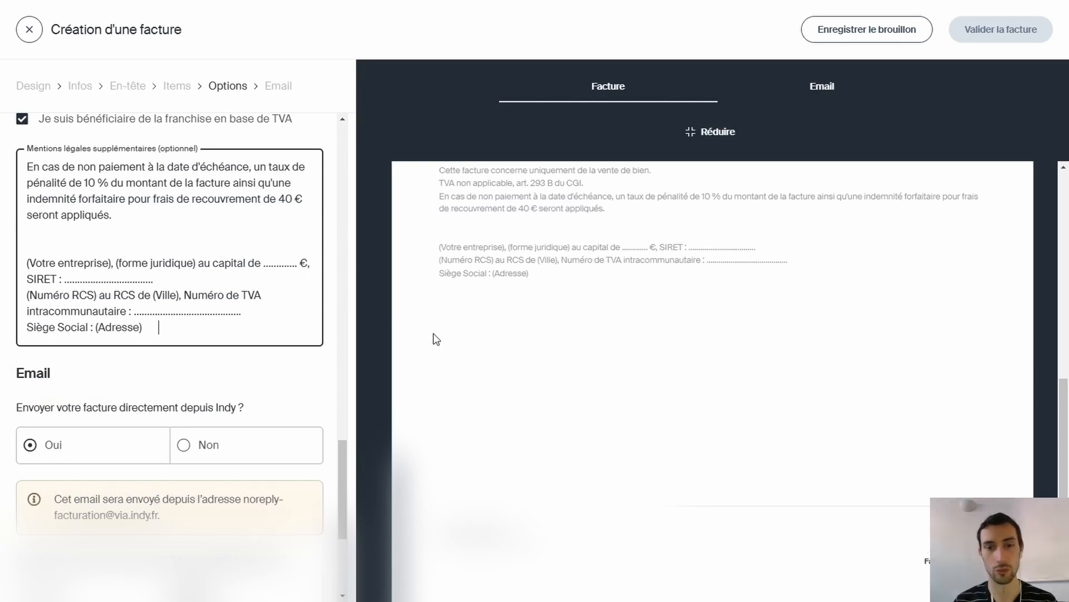
# Review the added legal mentions in the invoice preview and the option to send the invoice directly from Indy.
pyautogui.scroll(1, 227, 286)
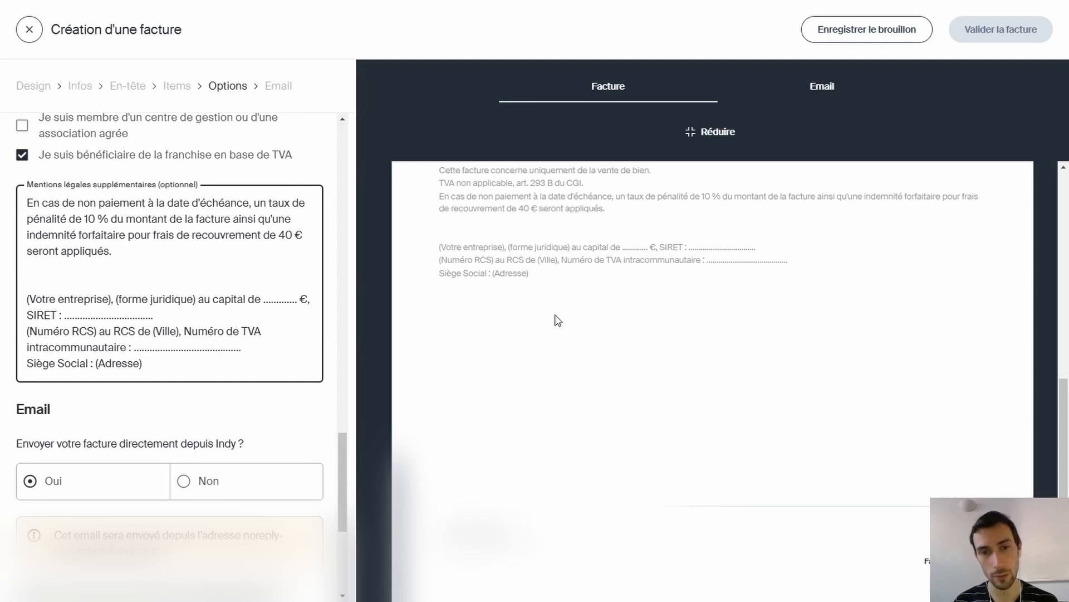
pyautogui.scroll(1, 556, 314)
pyautogui.moveTo(556, 317); pyautogui.dragTo(438, 329)
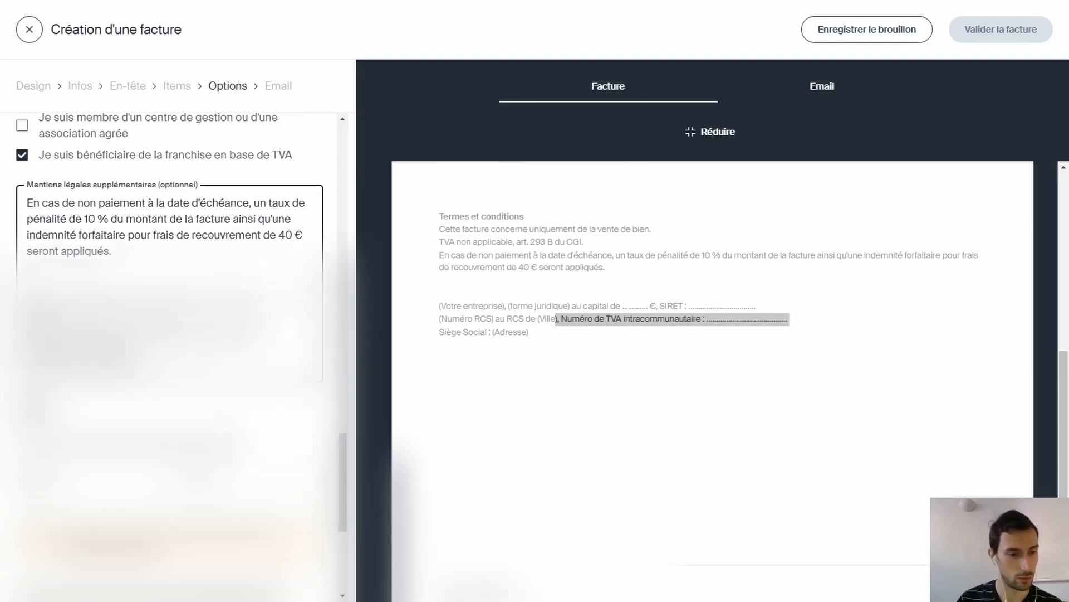
pyautogui.scroll(-5, 158, 278)
pyautogui.moveTo(112, 180); pyautogui.dragTo(277, 193)
pyautogui.click(278, 194)
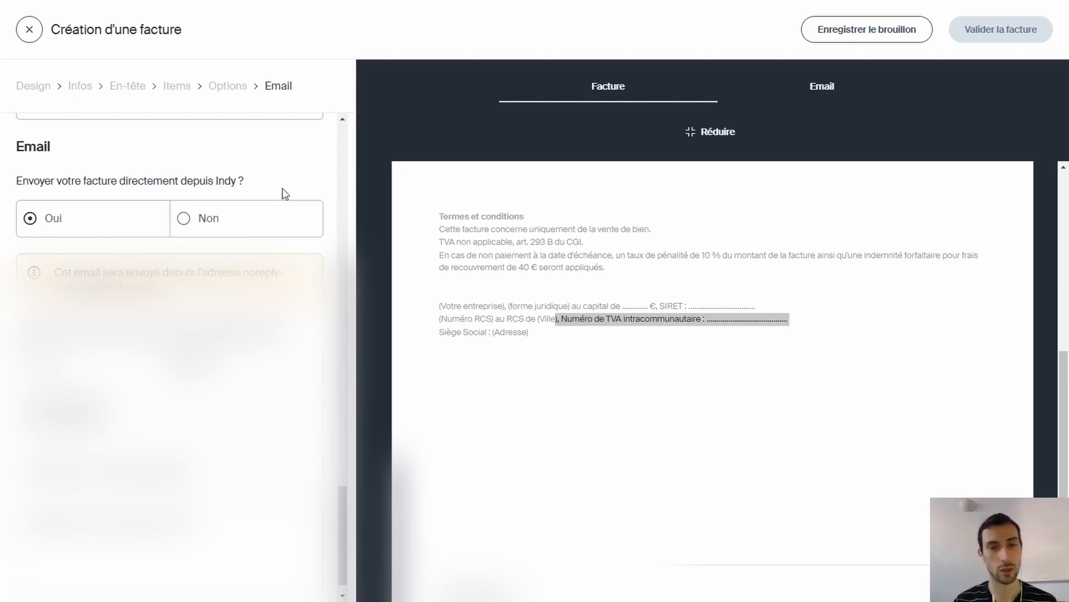
pyautogui.click(567, 305)
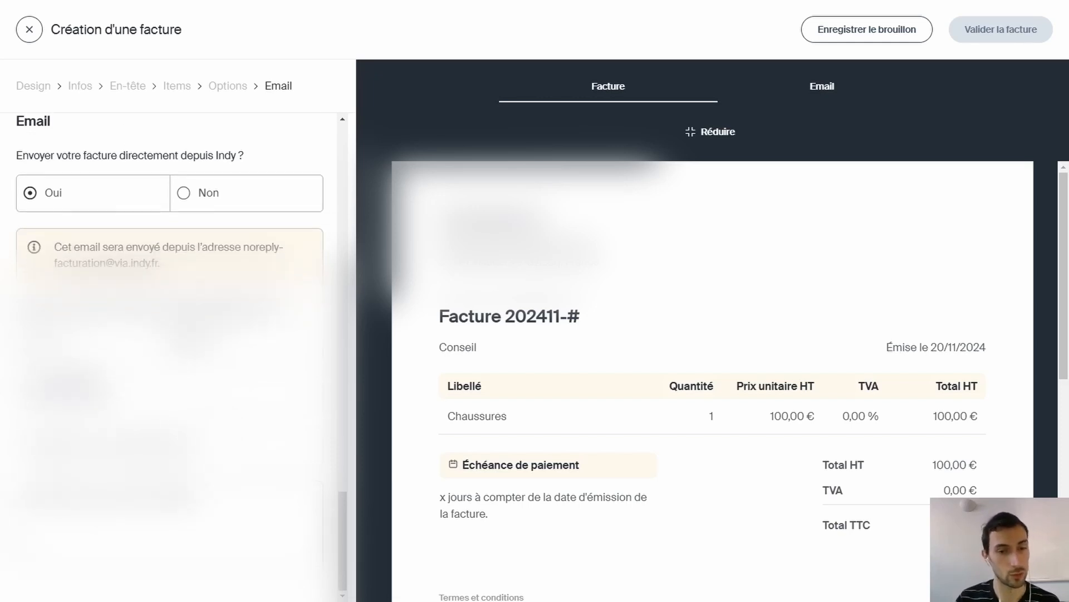
# Show the email preview of the invoice and examine its amount, payment due date and attached invoice.
pyautogui.click(791, 95)
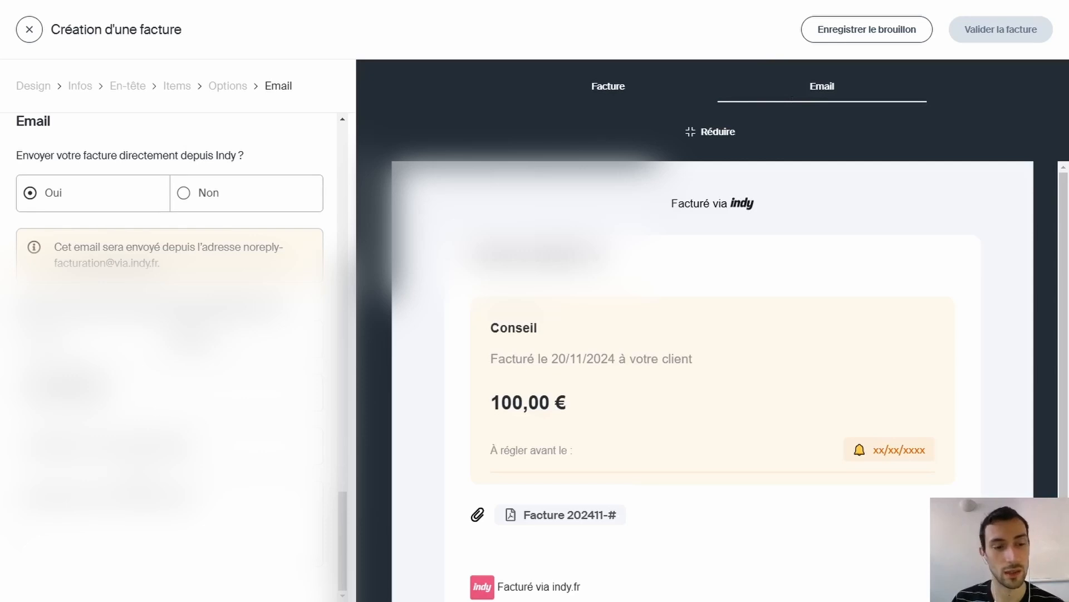
pyautogui.scroll(-2, 591, 418)
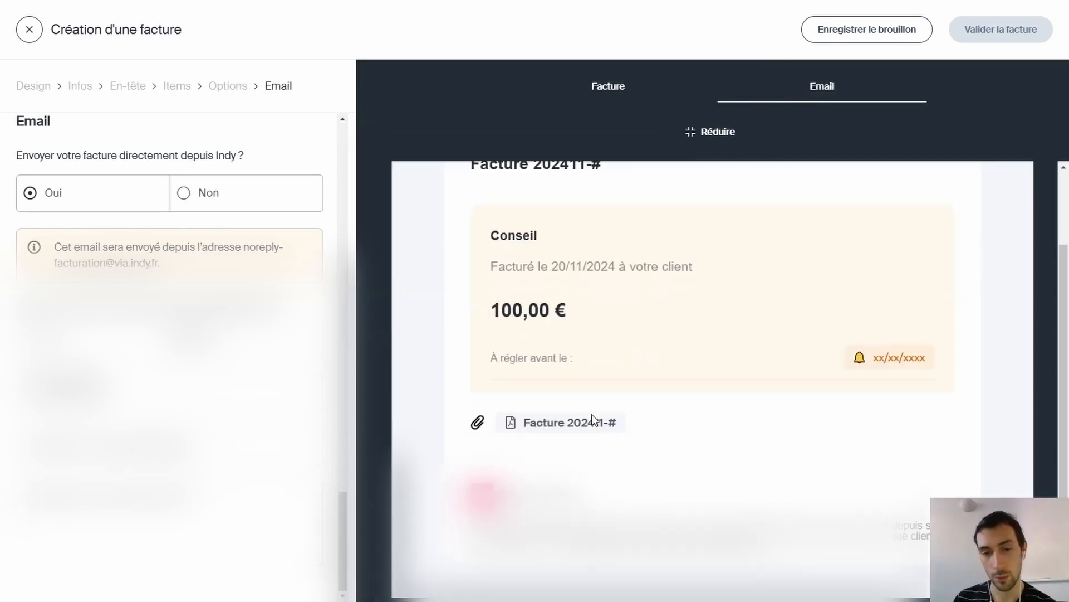
pyautogui.scroll(2, 592, 418)
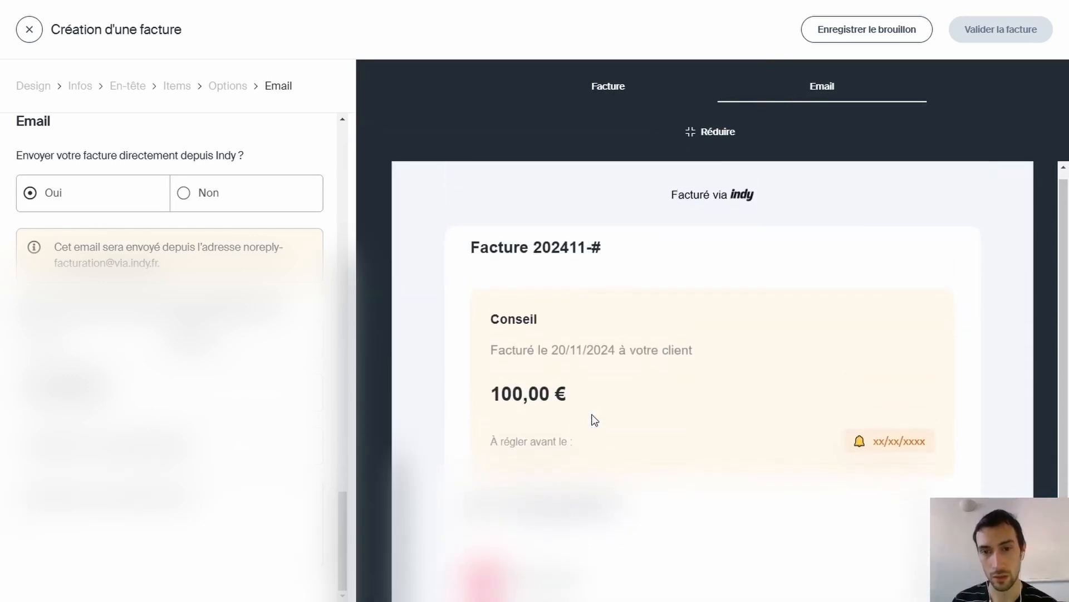
pyautogui.scroll(-1, 592, 417)
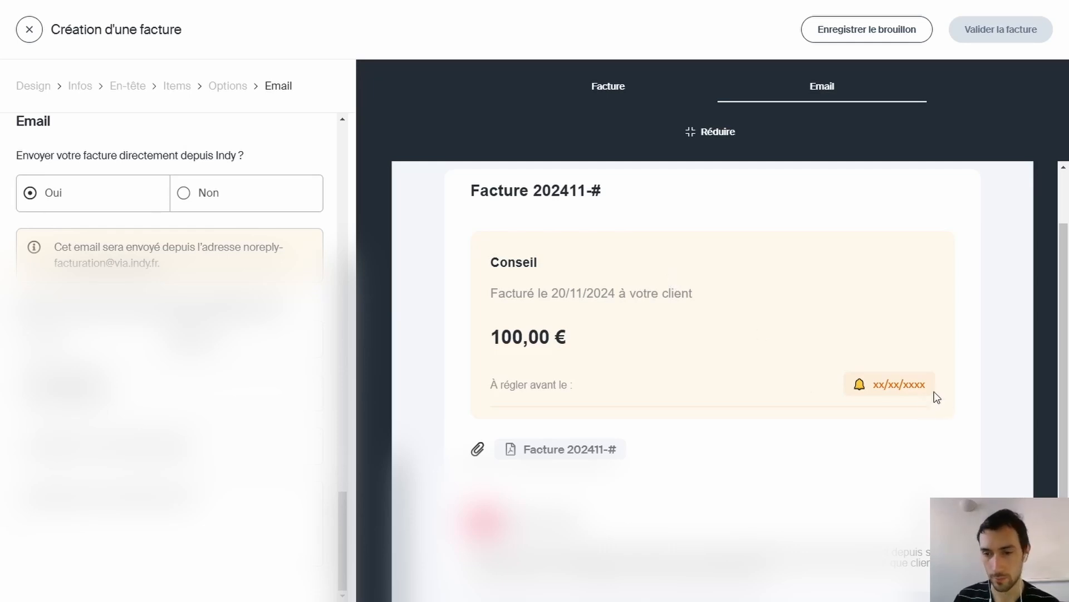
pyautogui.moveTo(875, 388)
pyautogui.mouseDown()
pyautogui.moveTo(968, 399)
pyautogui.moveTo(862, 385)
pyautogui.mouseUp()
pyautogui.click(968, 395)
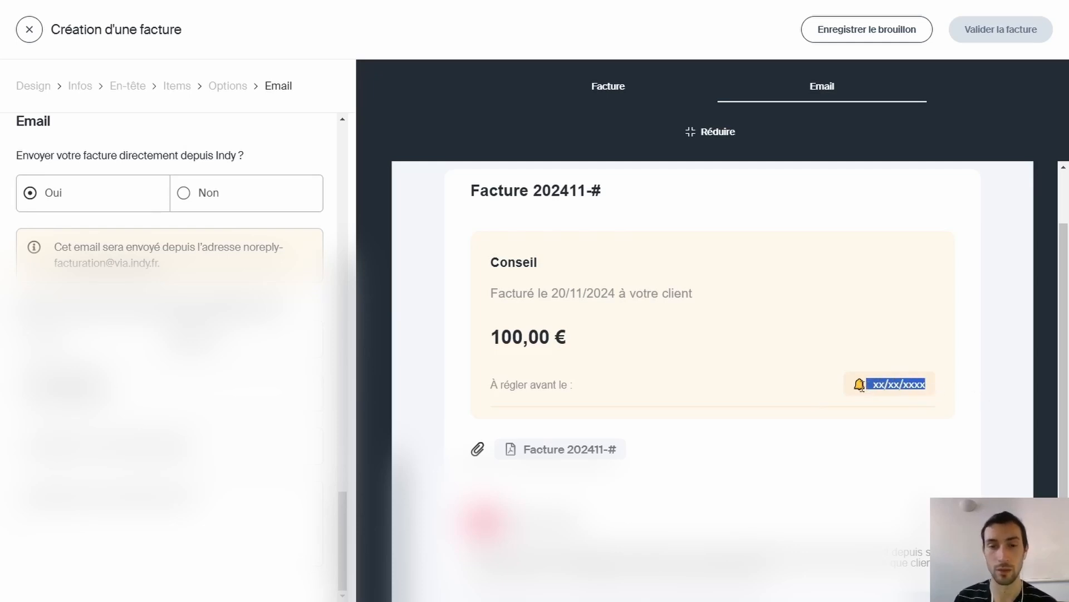
pyautogui.click(862, 385)
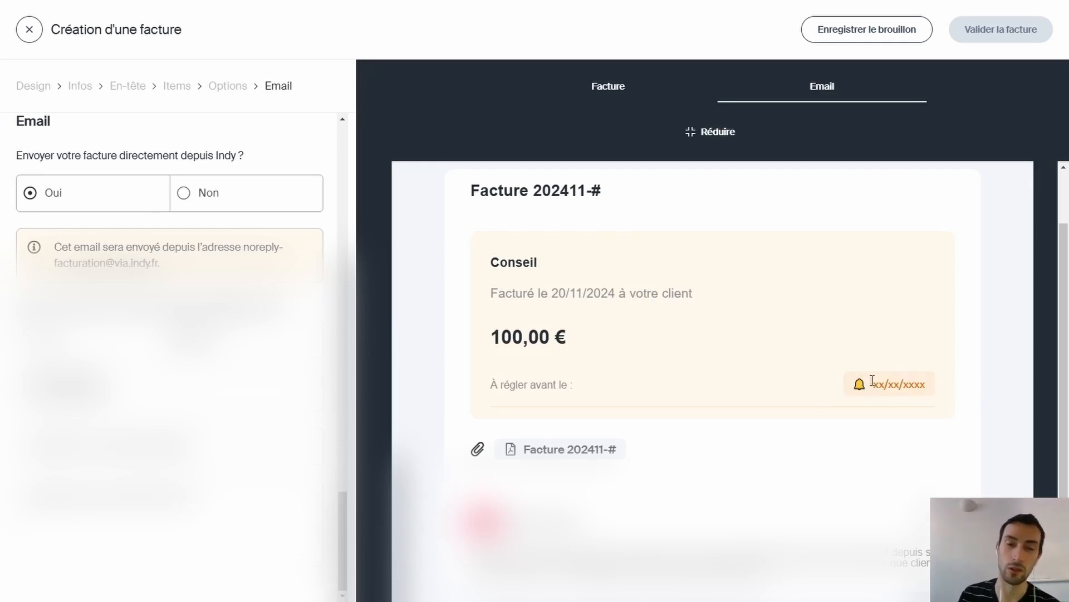
pyautogui.moveTo(491, 338); pyautogui.dragTo(550, 337)
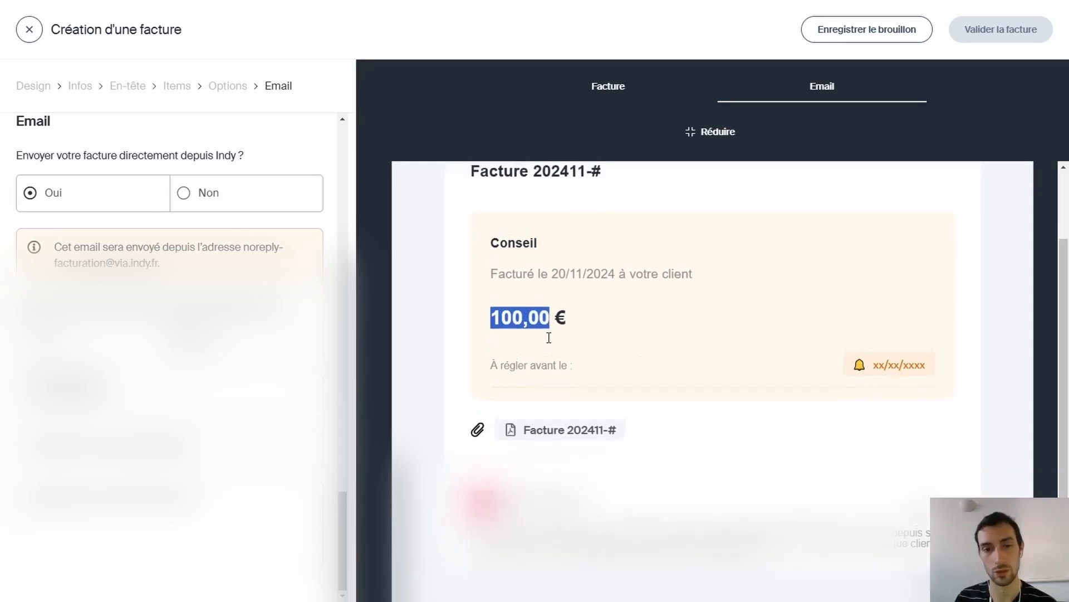
pyautogui.scroll(1, 549, 337)
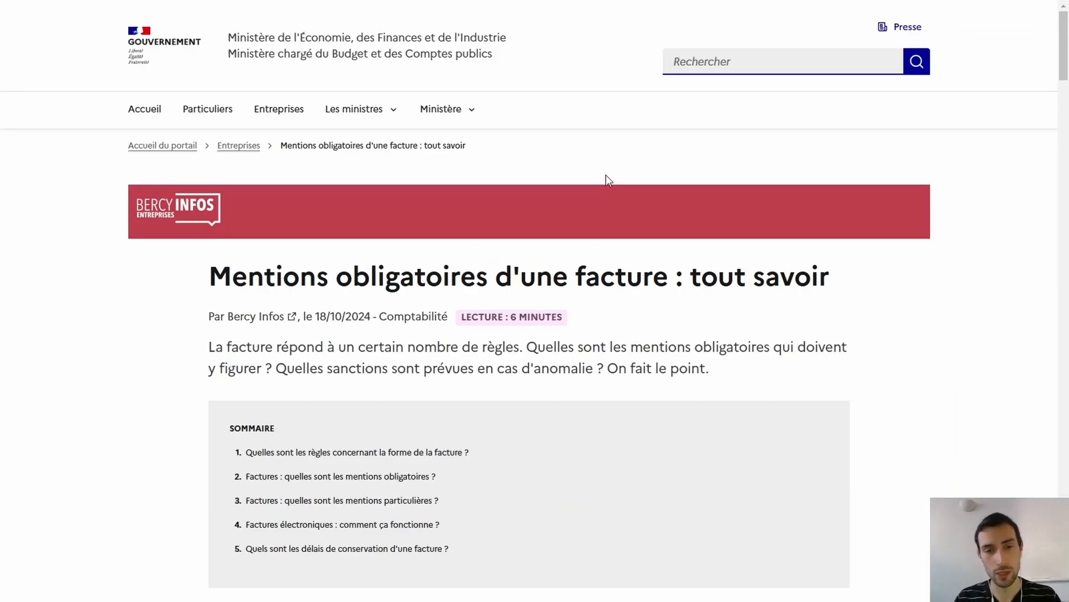
# Switch to the Bercy Infos article "Mentions obligatoires d'une facture : tout savoir" and look through its contents.
pyautogui.scroll(-4, 609, 180)
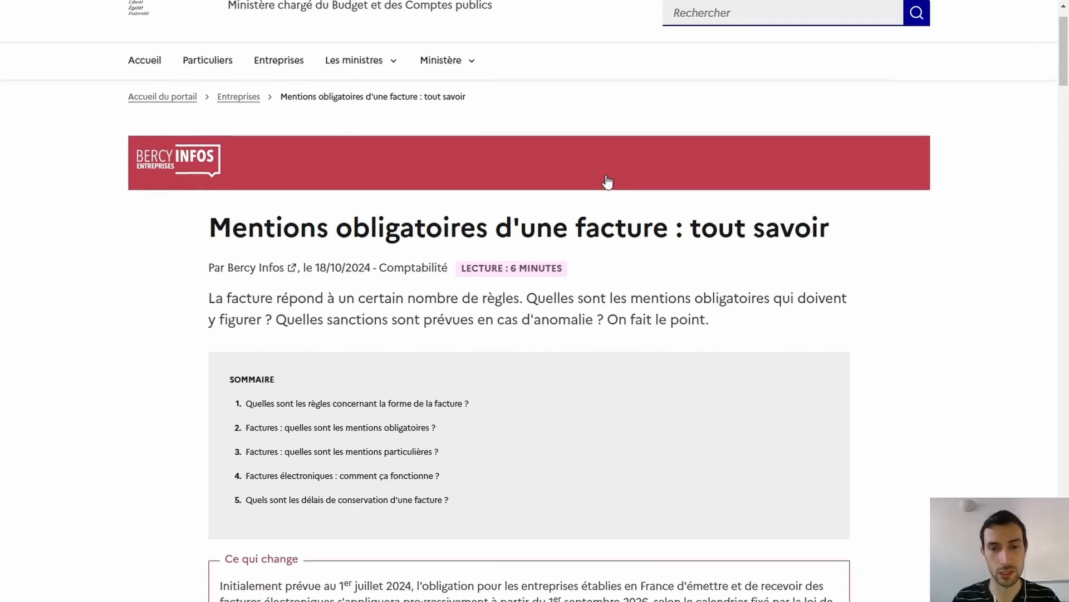